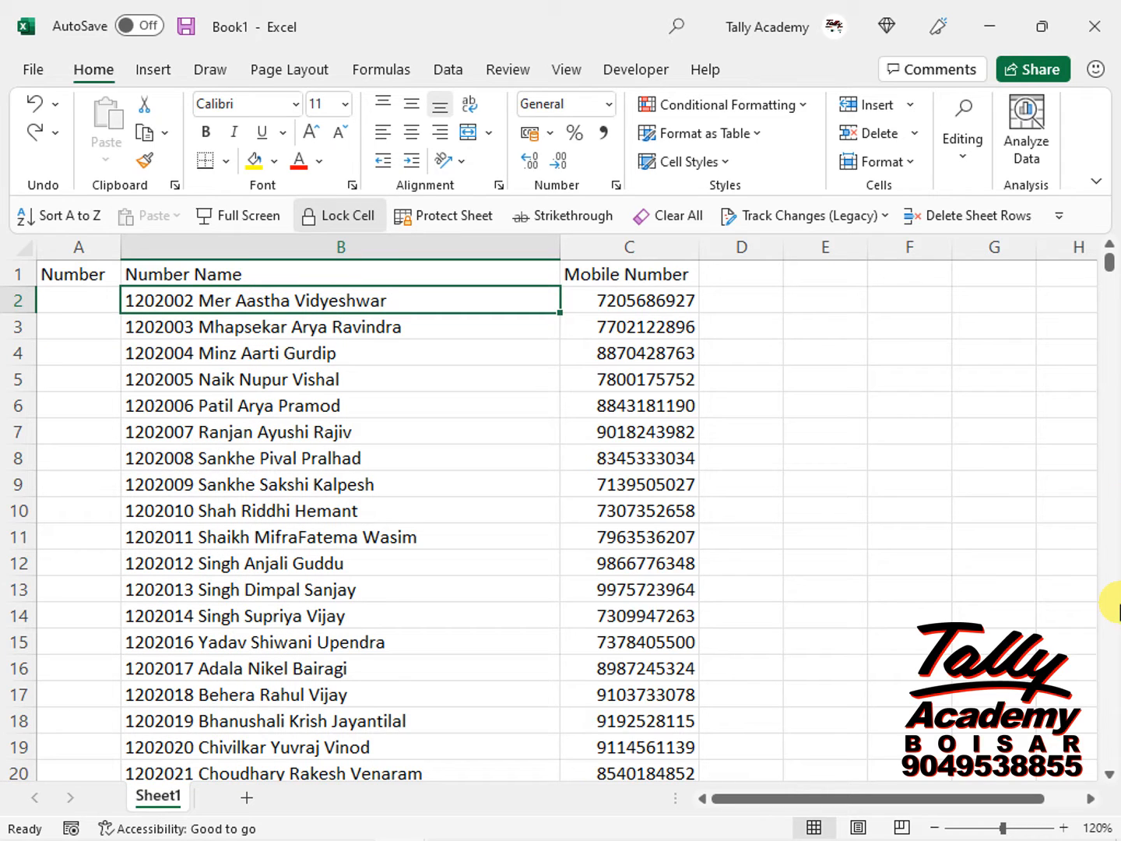
Insert a blank sheet column between the Number Name and Mobile Number columns.
key("Right")
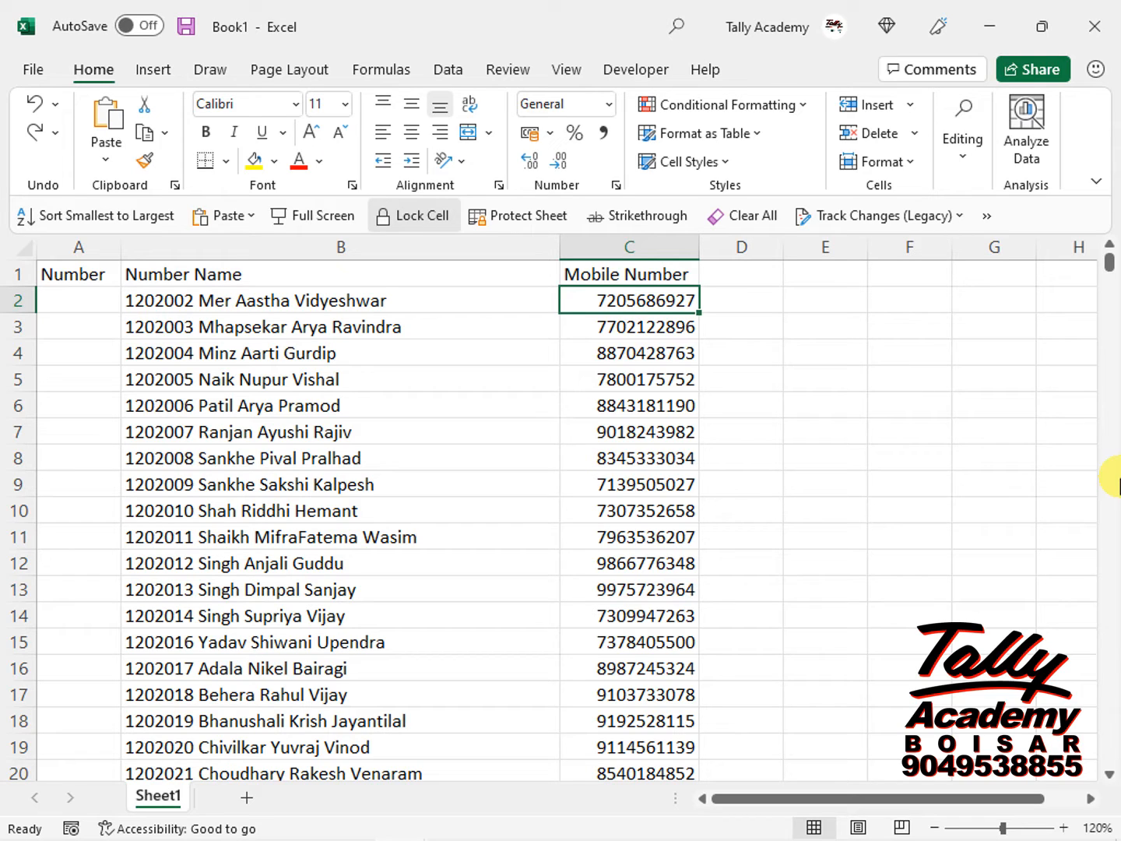
left_click(910, 106)
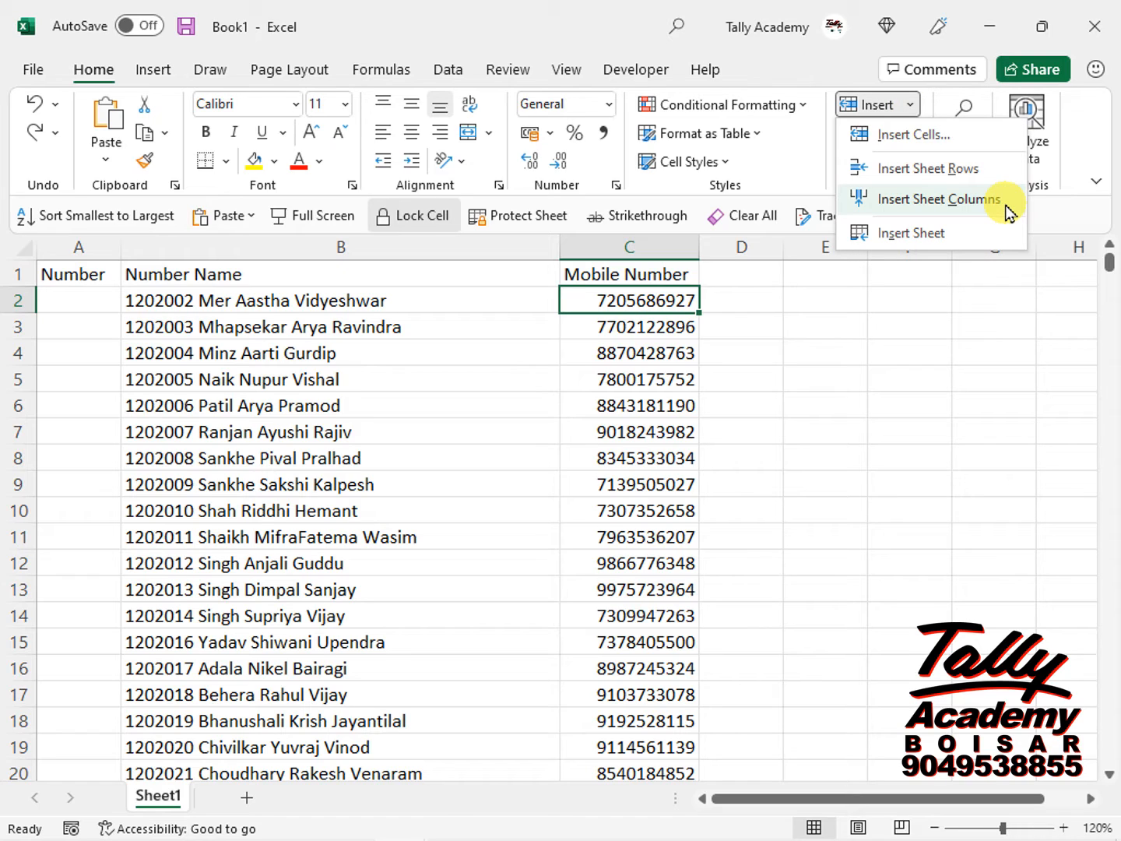
left_click(1006, 205)
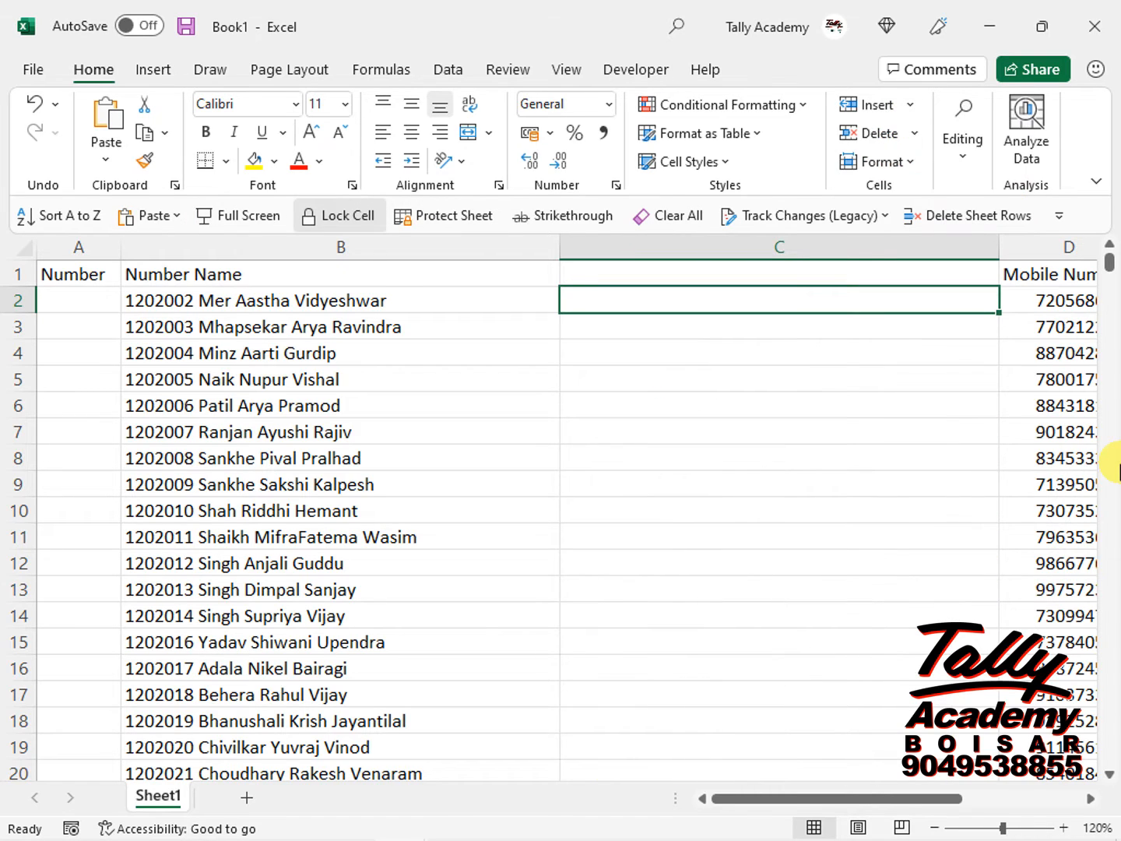
Split the Number Name entries from B2 down using fixed-width Text to Columns, with the column break directly before the names and General format.
key("Left")
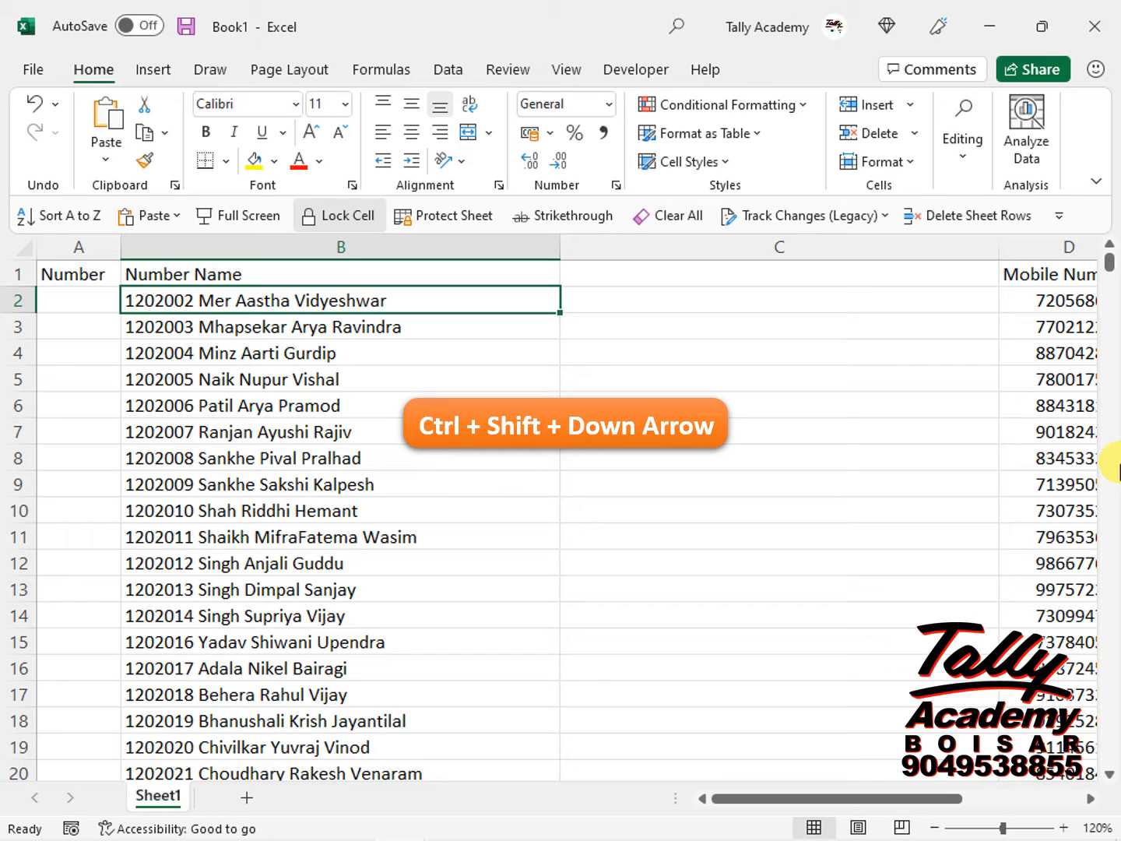
key("ctrl+shift+Down")
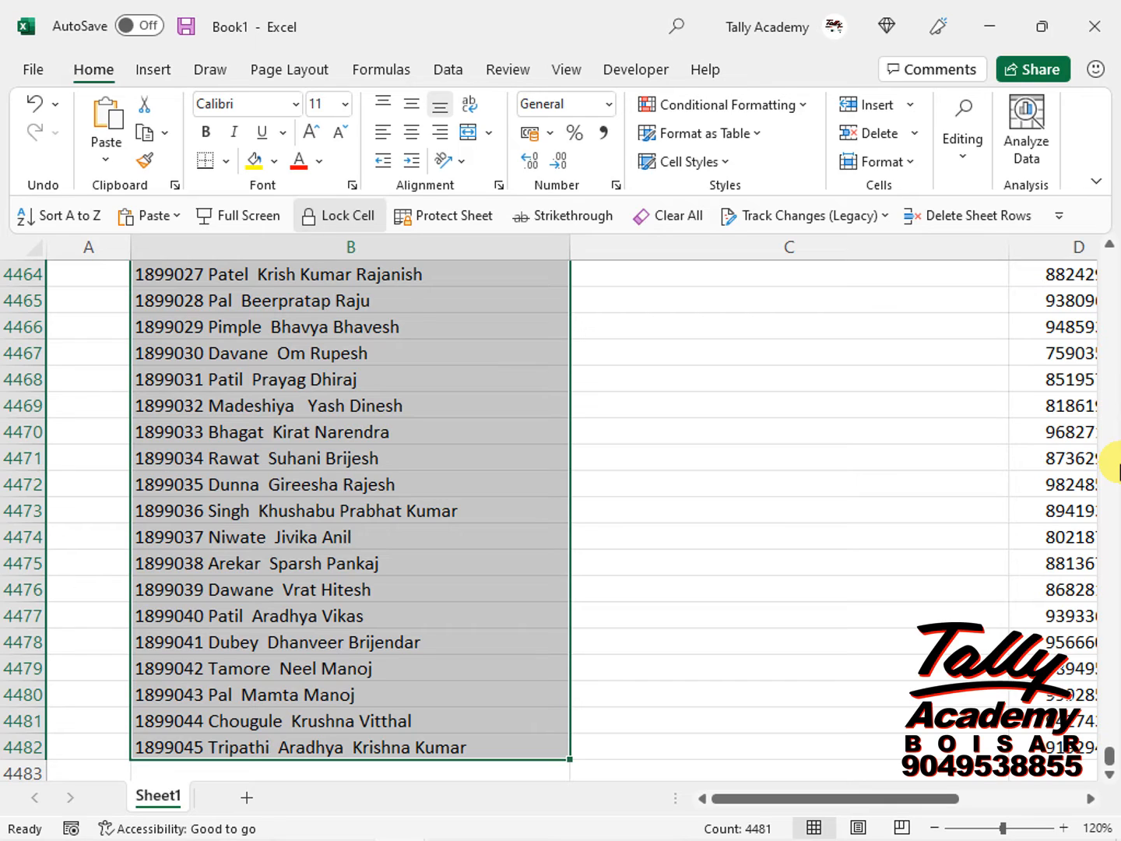
left_click(459, 77)
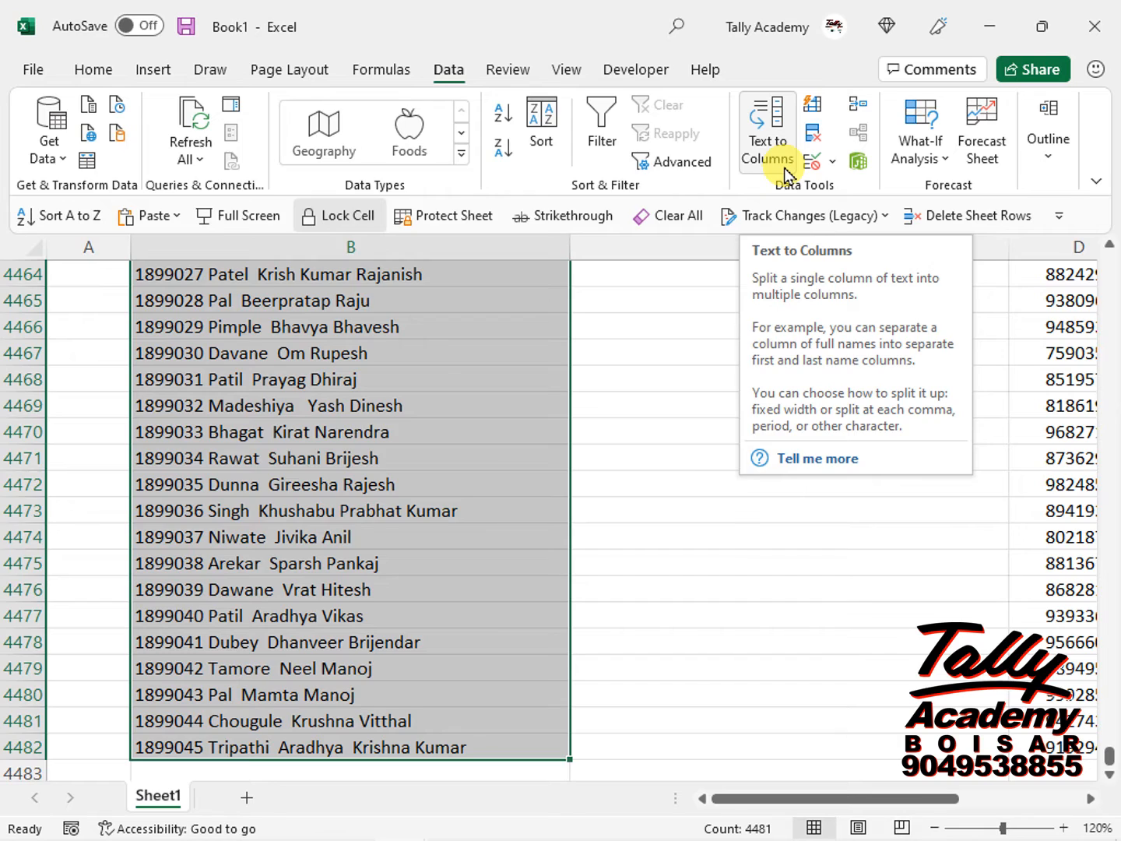
left_click(787, 170)
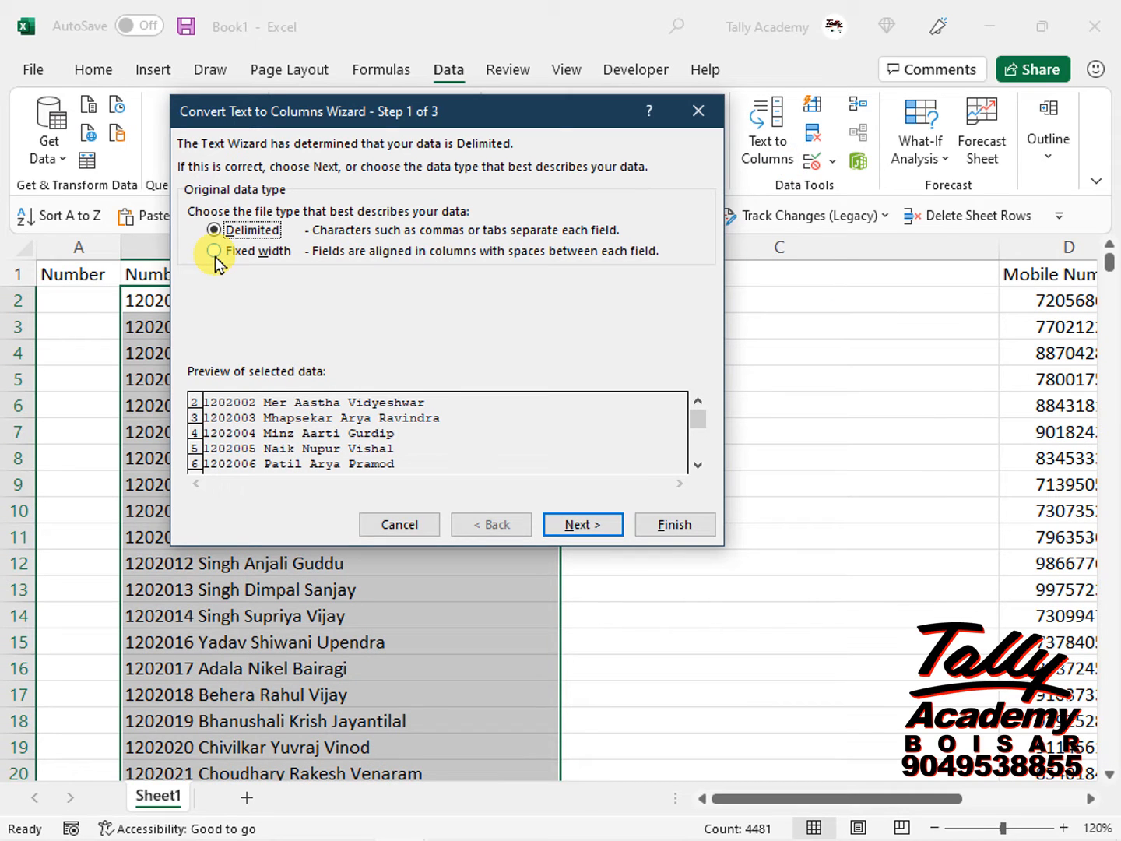
left_click(215, 254)
left_click(605, 525)
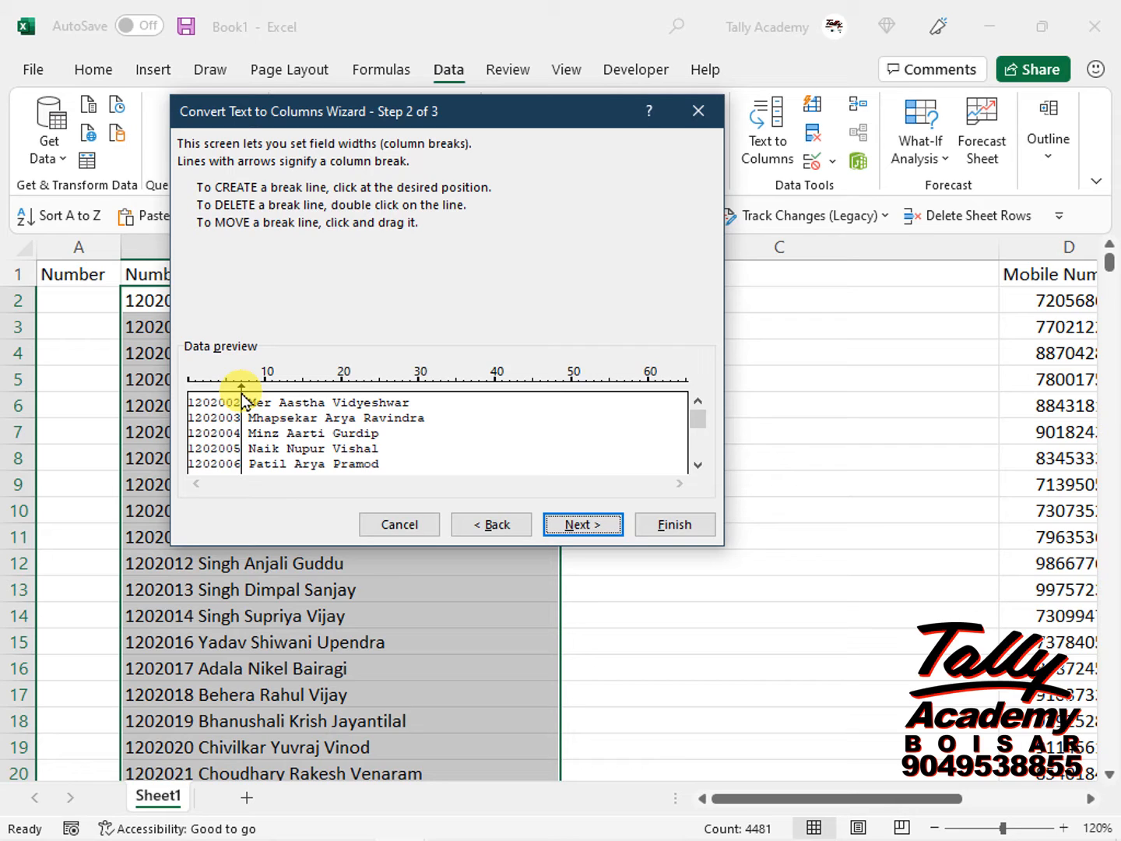
left_click(242, 395)
left_click_drag(241, 399, 250, 400)
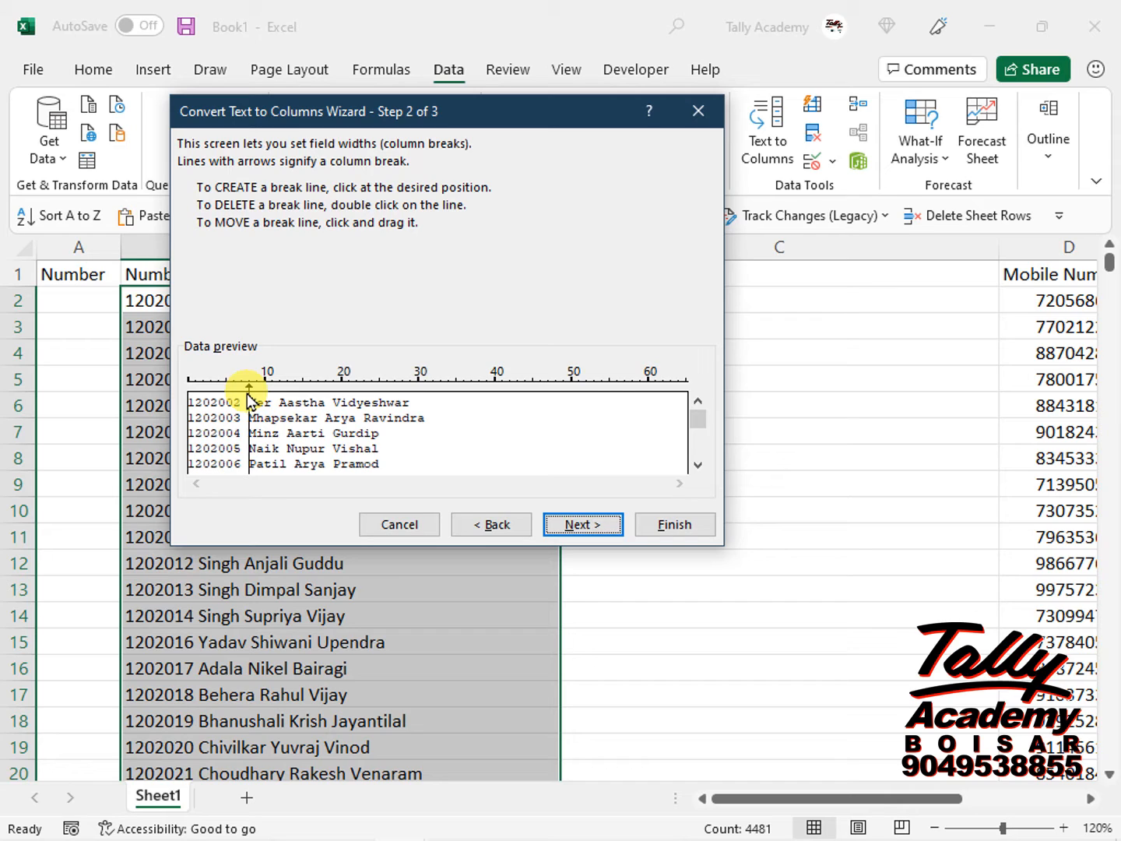
left_click(604, 529)
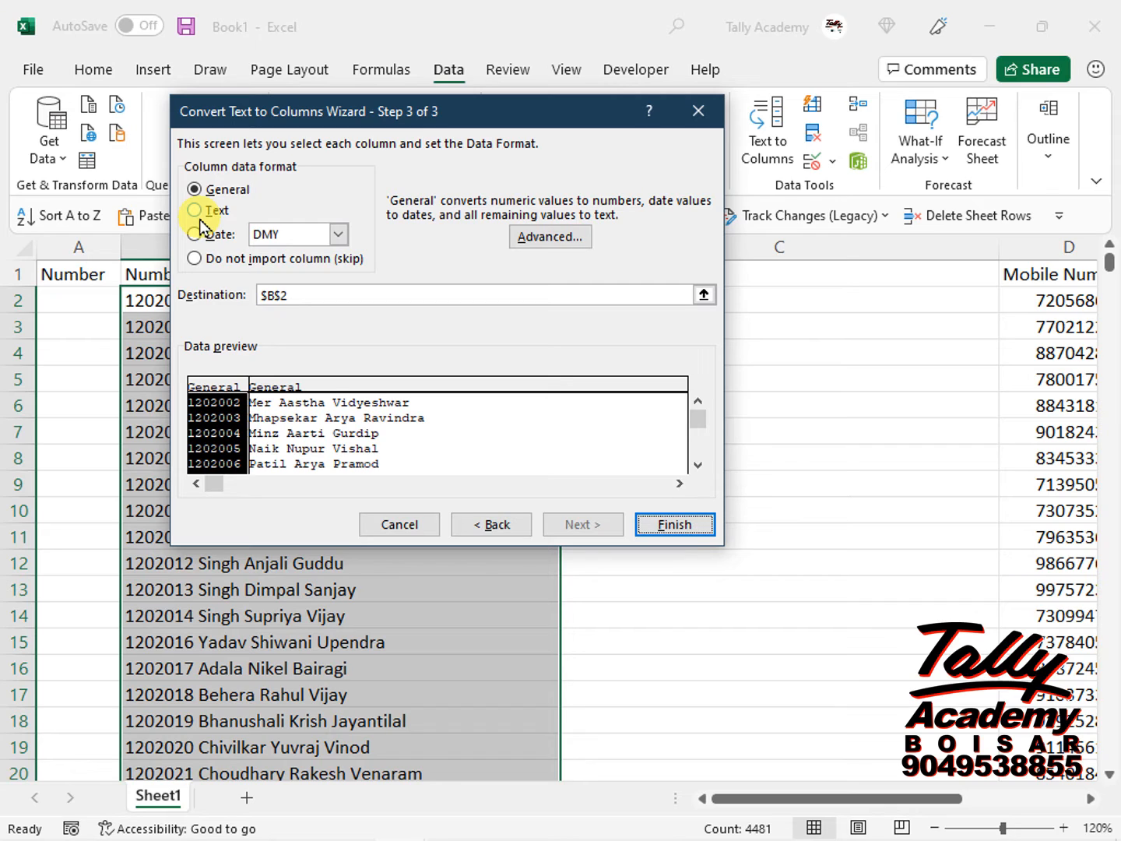
left_click(675, 525)
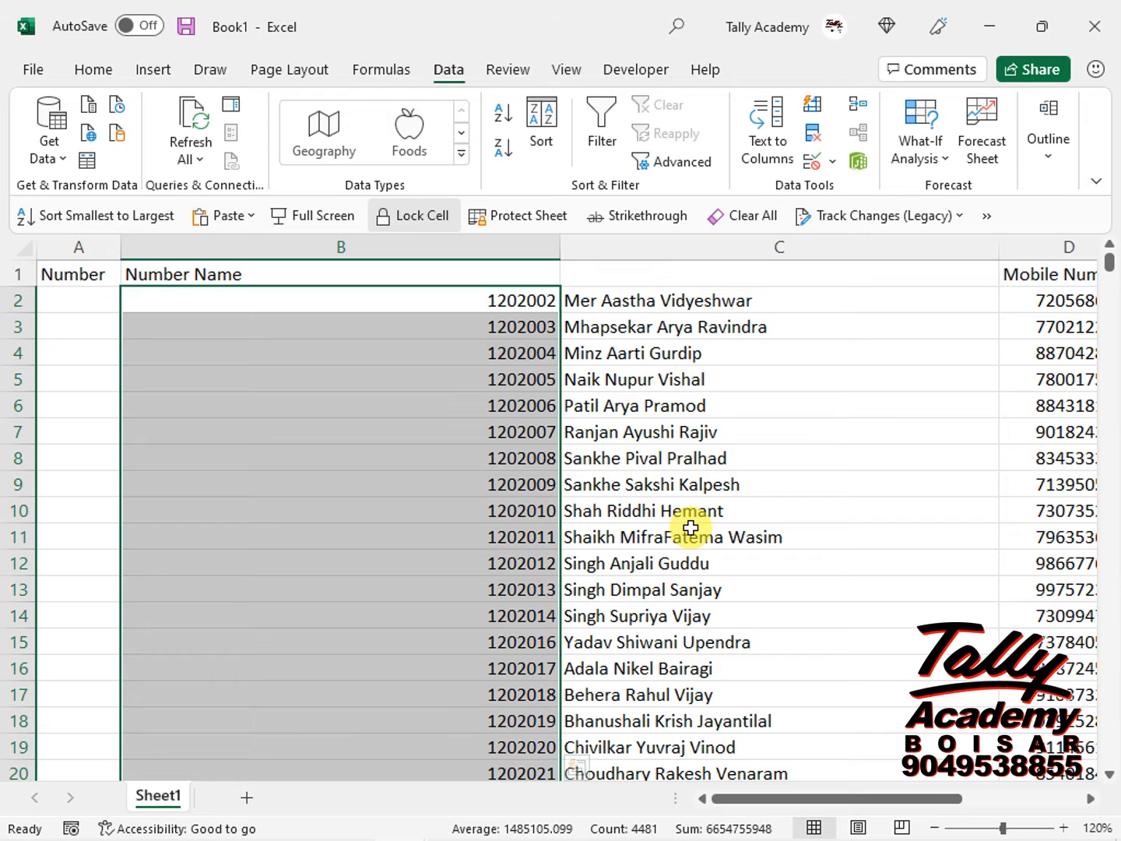
Change the heading in B1 to Number and enter Name as the heading in C1.
left_click(268, 270)
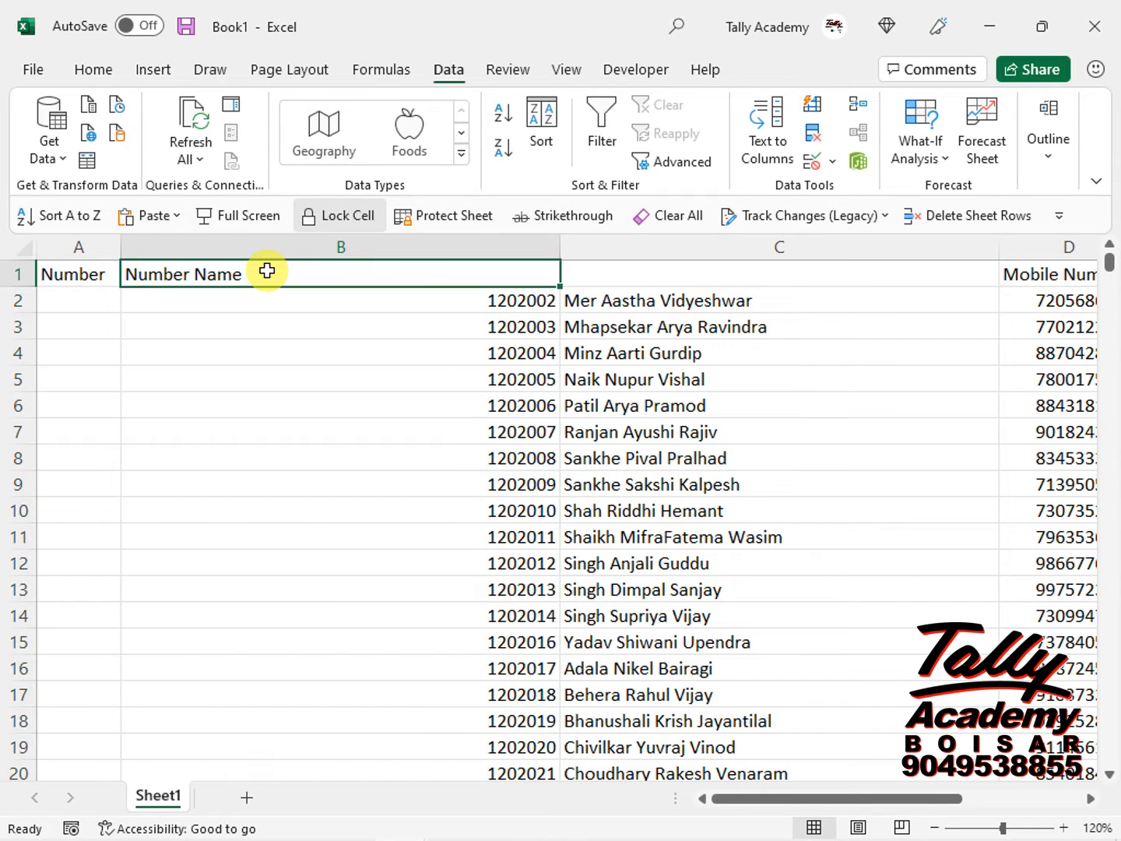
type("Number")
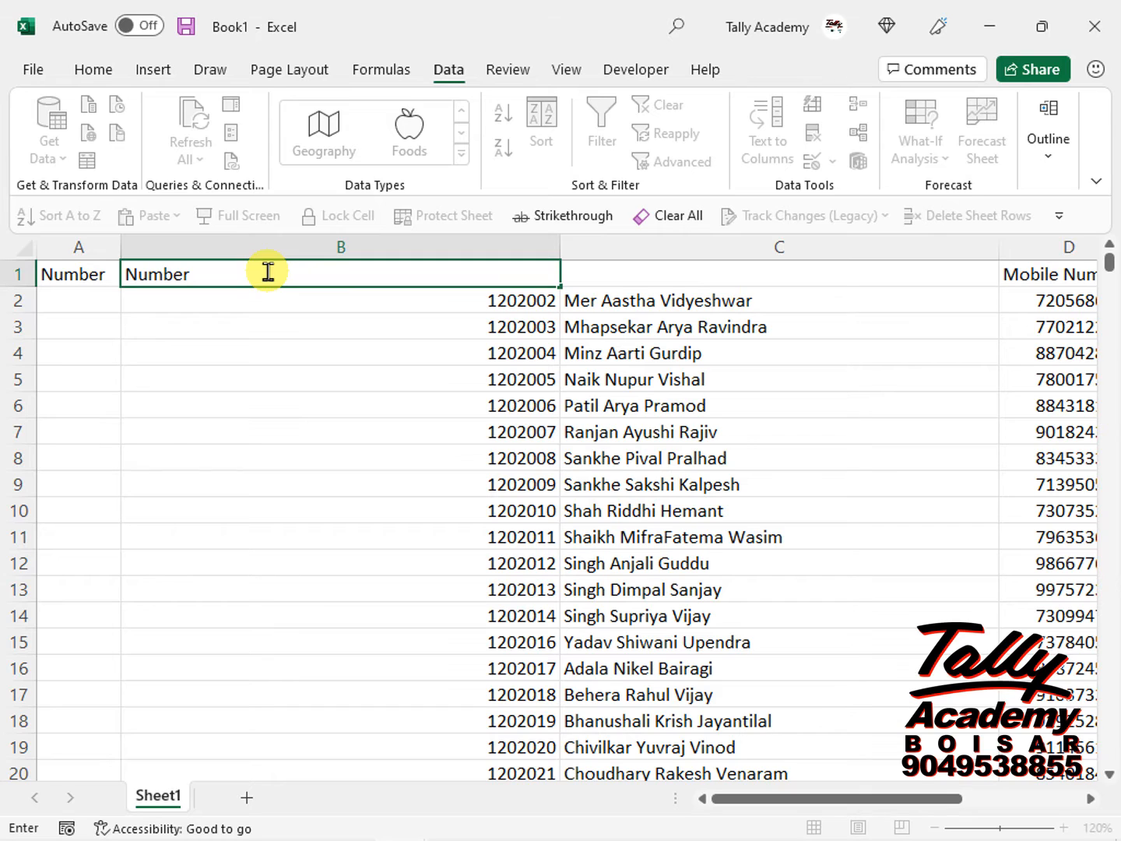
key("Tab")
type("Name")
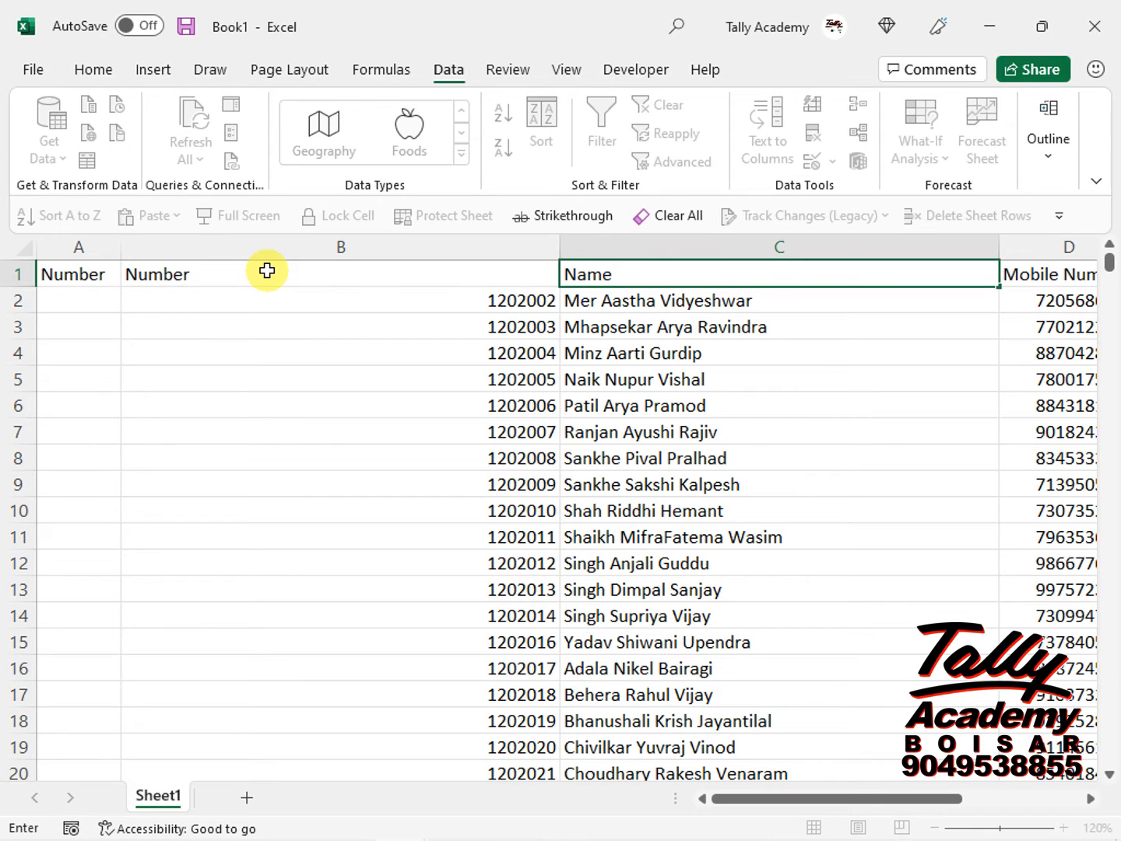
Delete the empty column A and autofit the width of the remaining Number column.
right_click(94, 246)
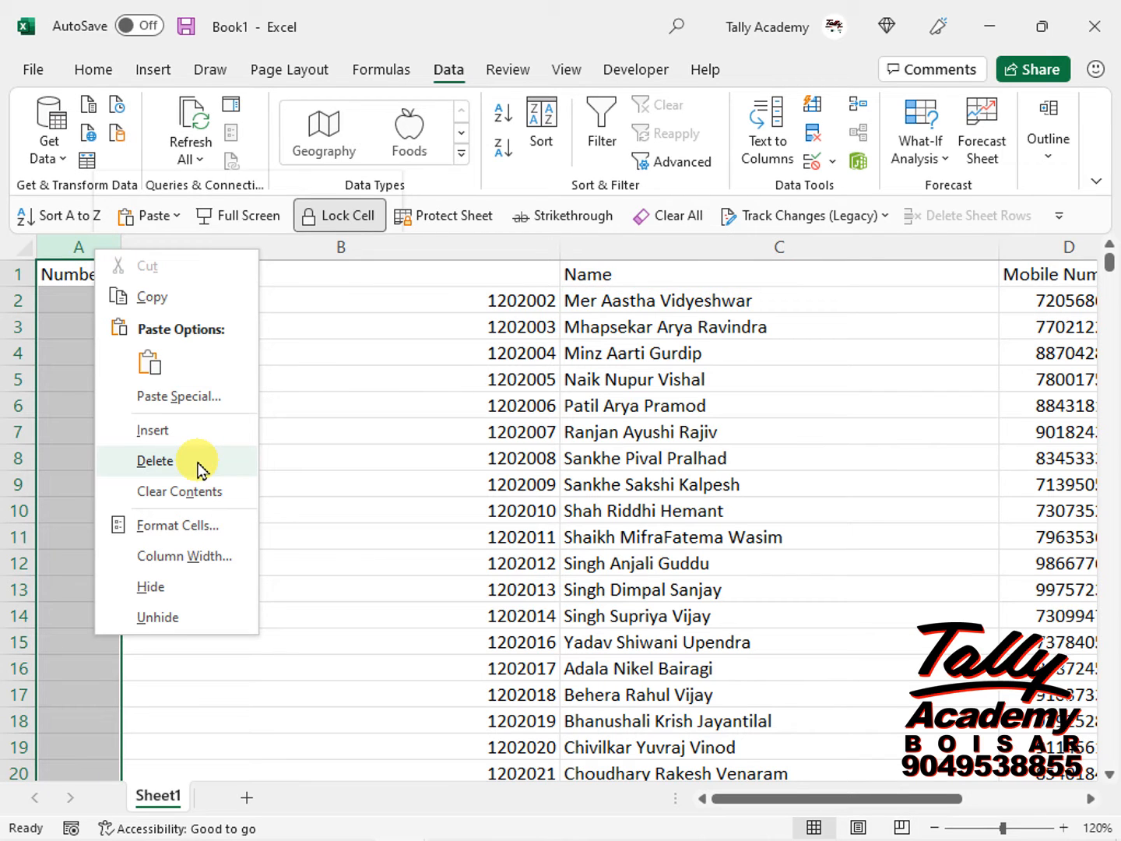
left_click(155, 461)
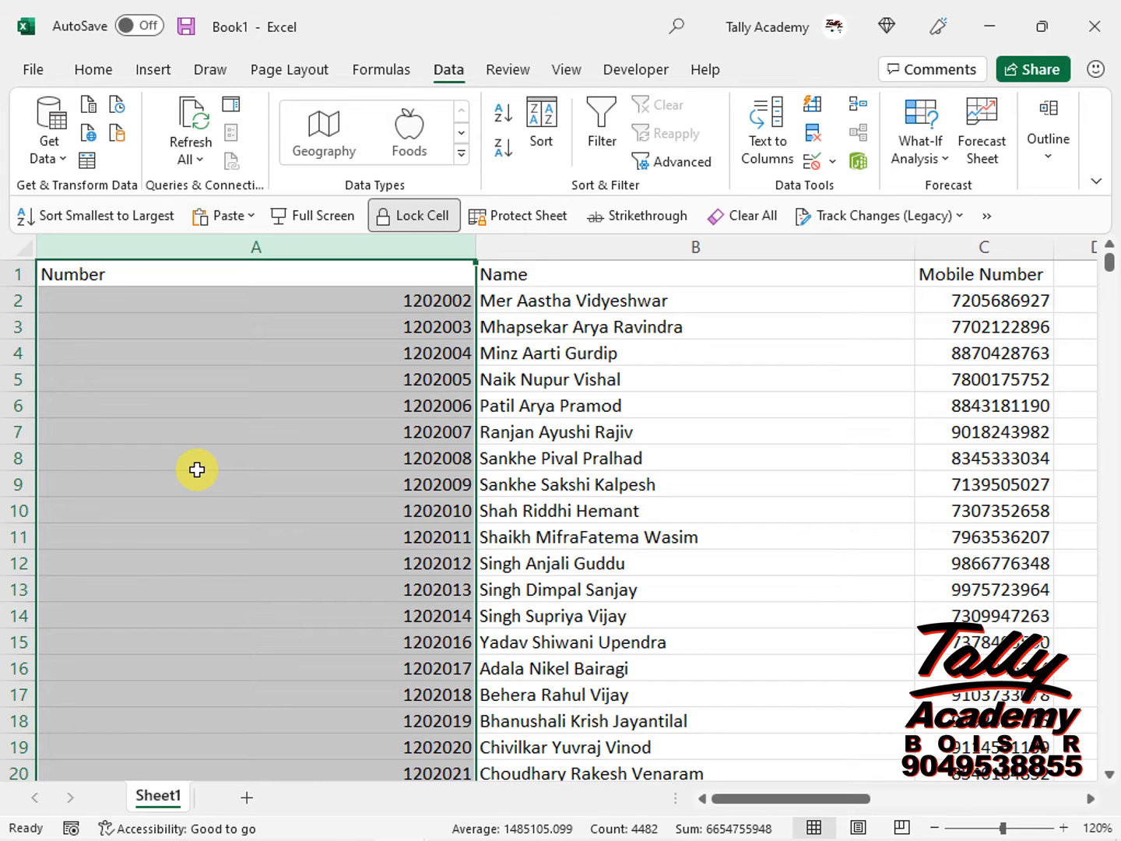
double_click(476, 248)
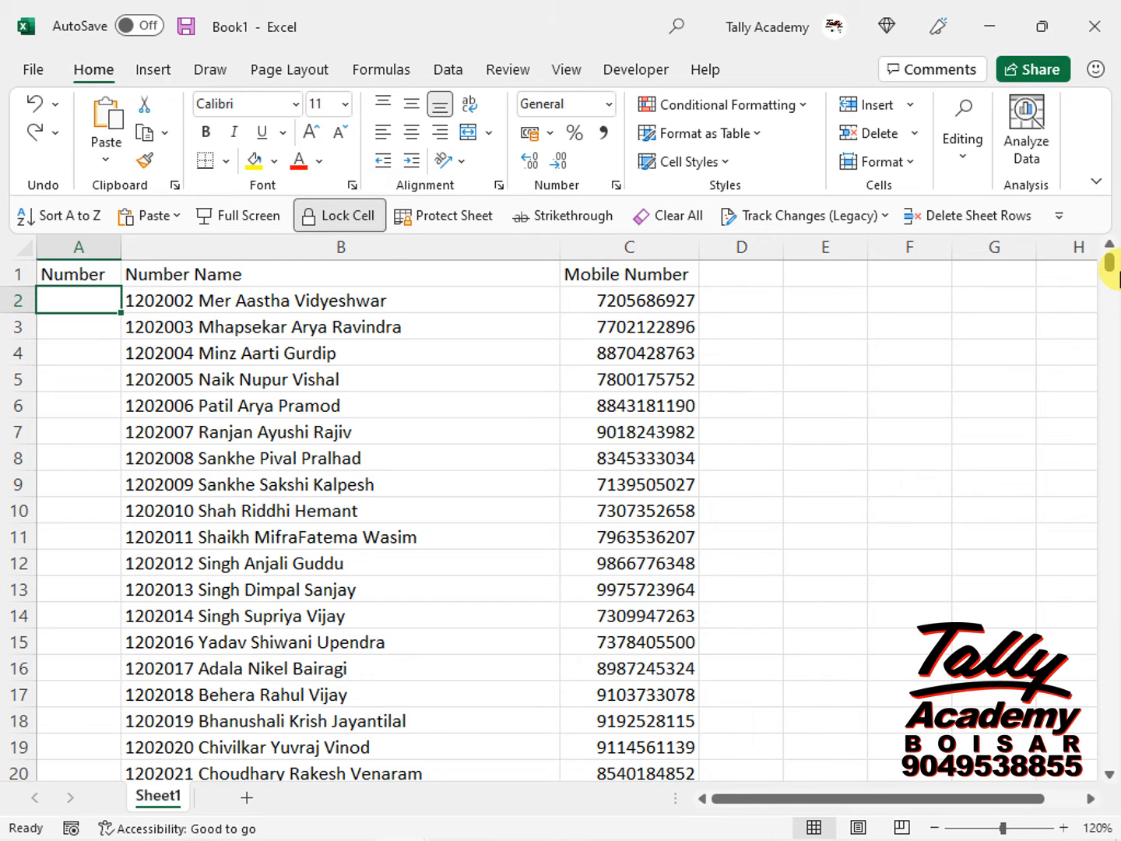
Enter =LEFT(B2,7) in A2 and fill the formula down the whole Number column.
type("=LEFT(")
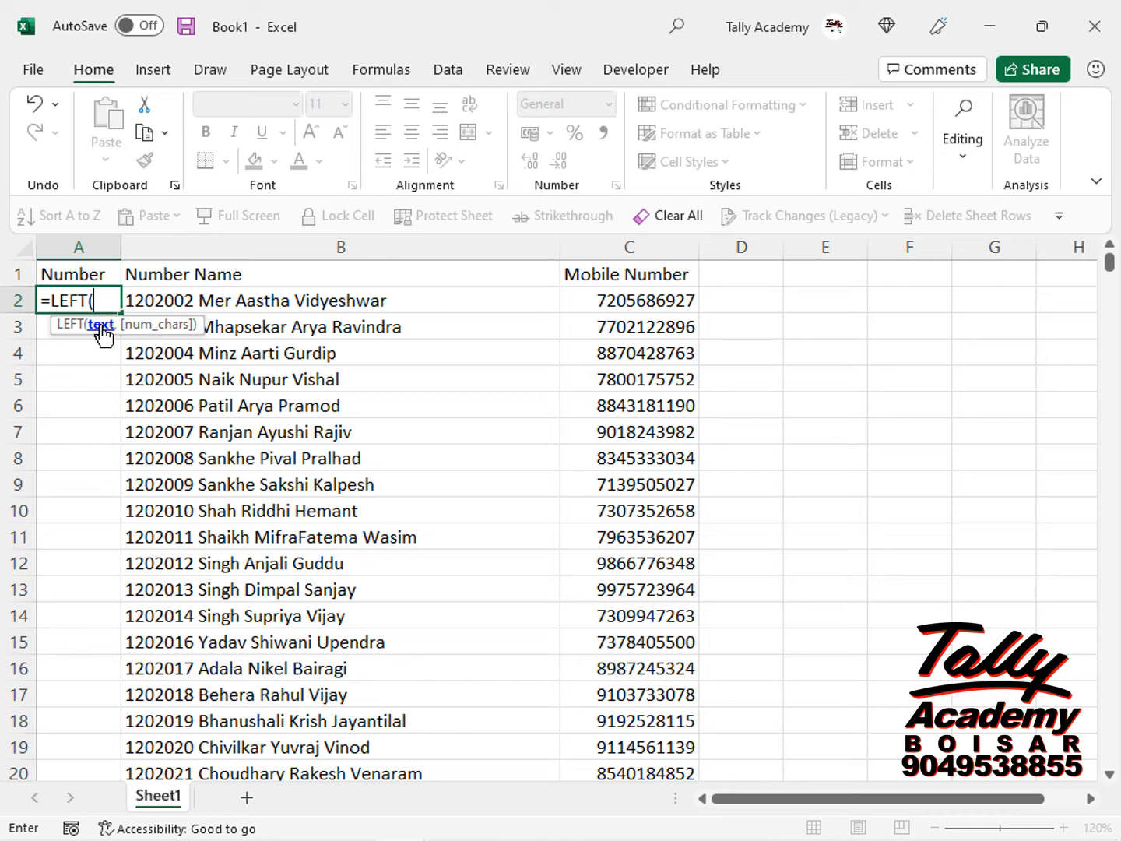
left_click(257, 301)
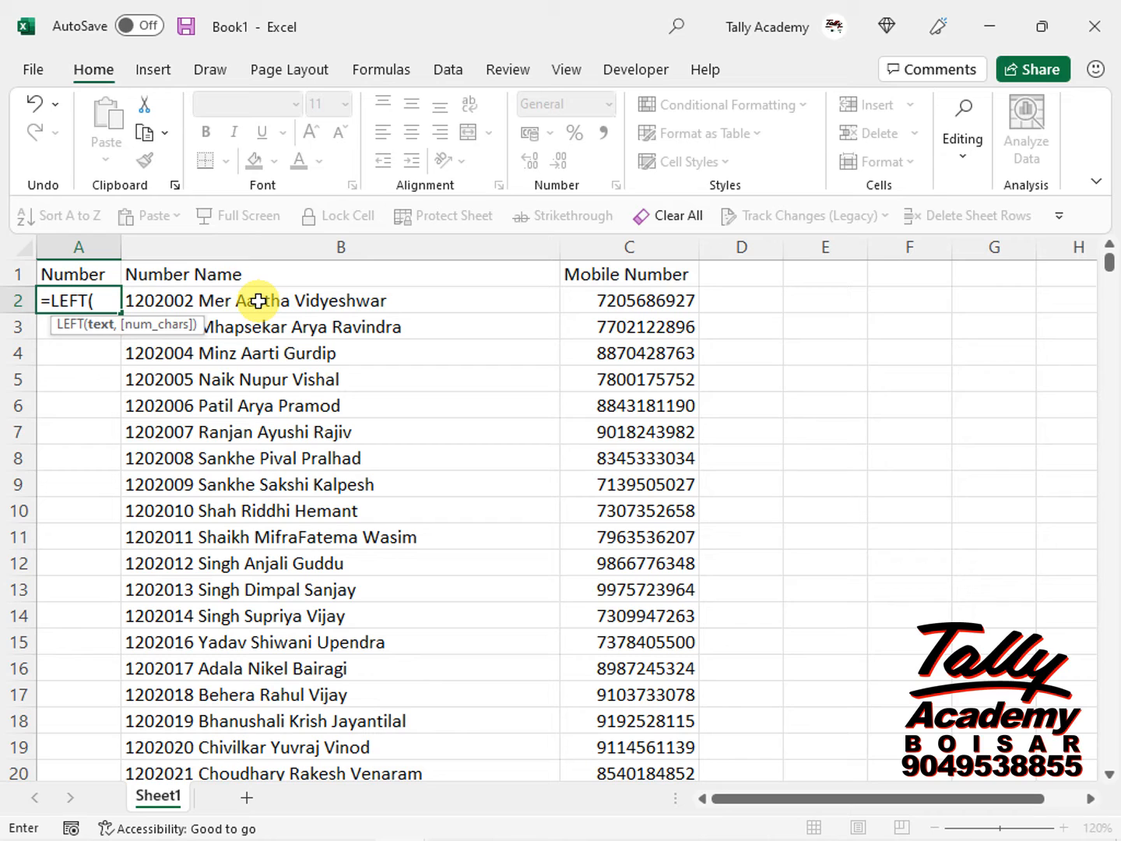
left_click(259, 300)
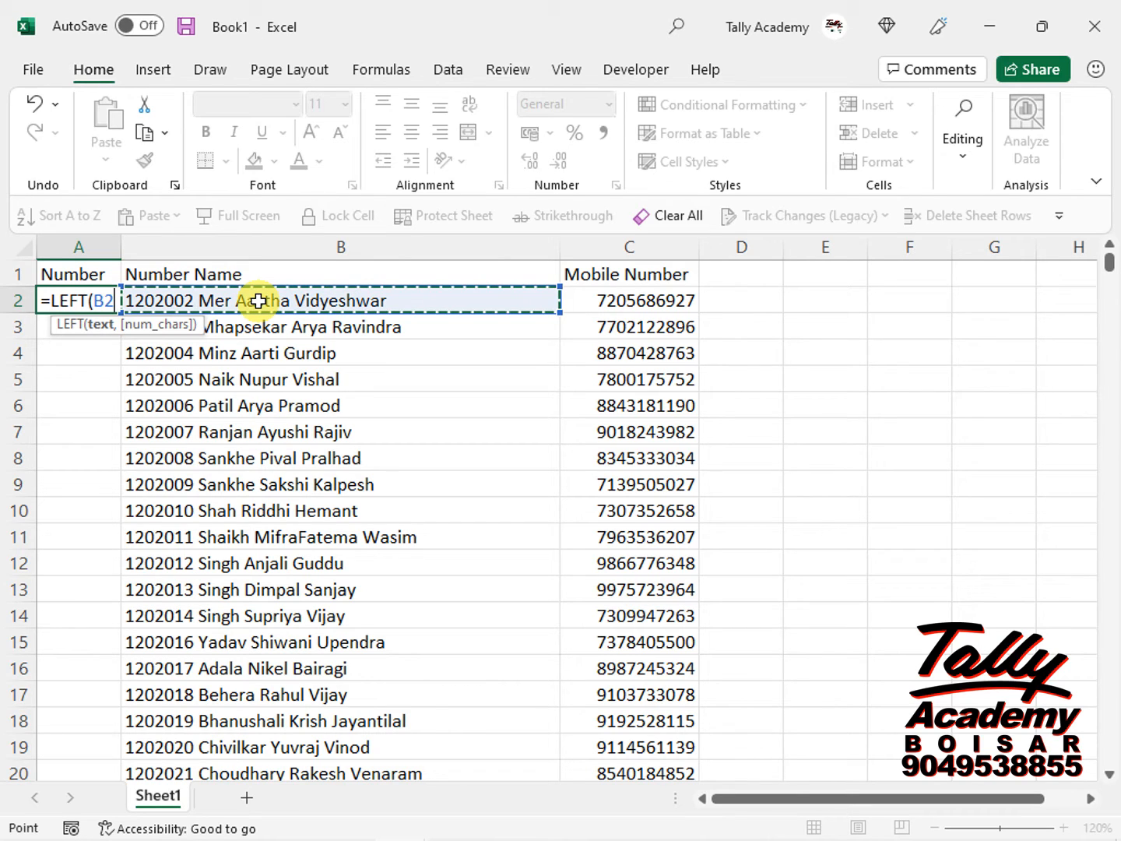
type(",")
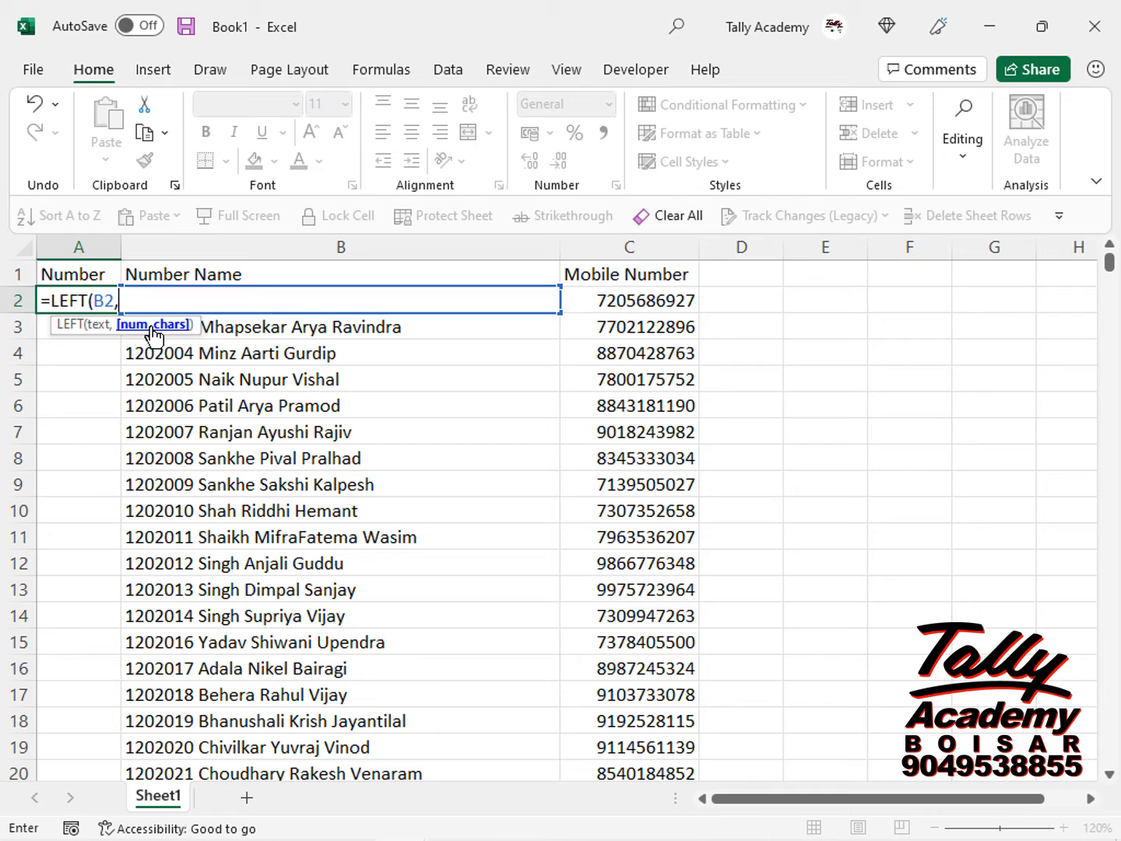
type("7)")
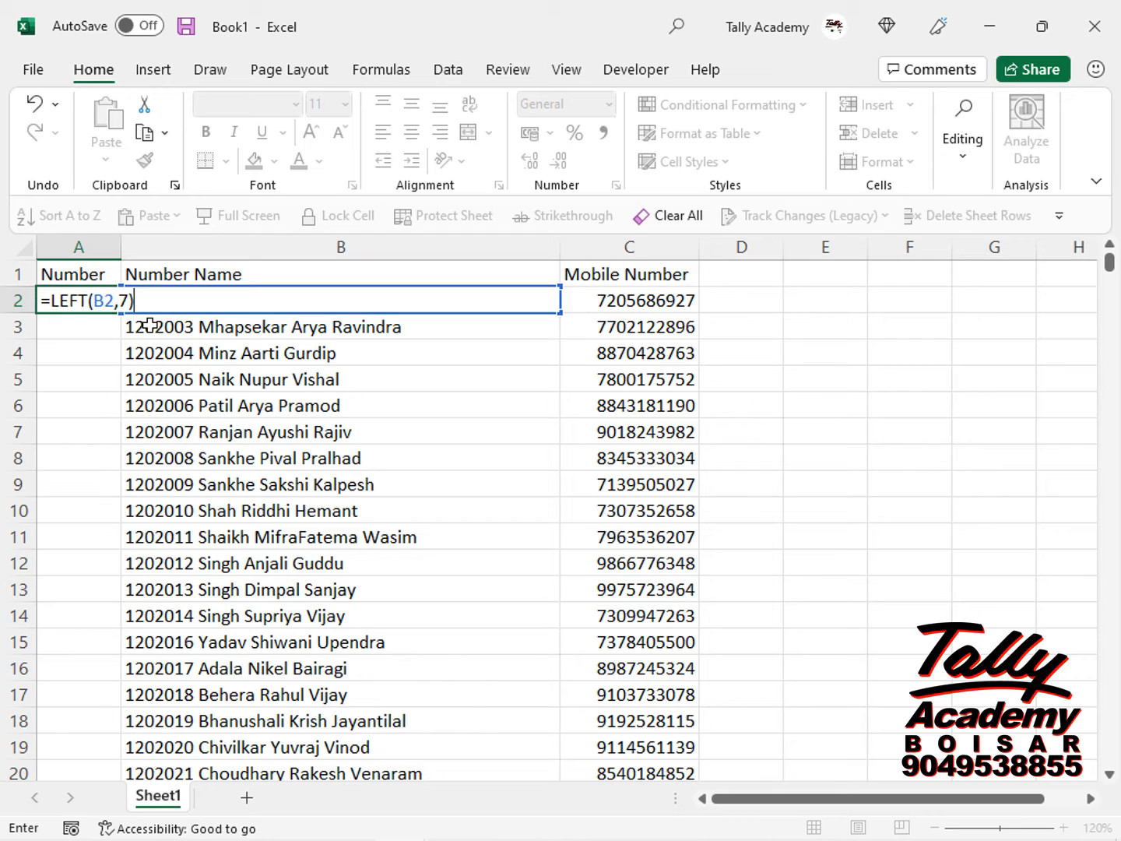
key("ctrl+Return")
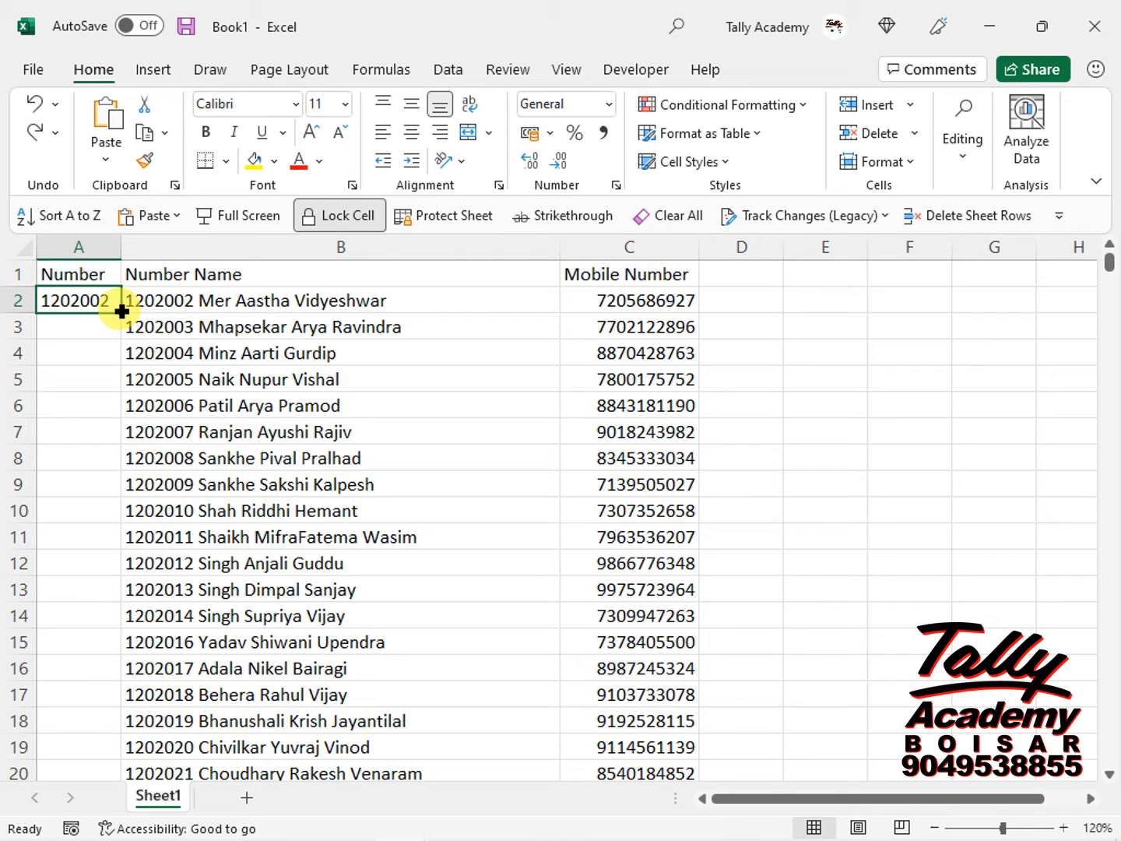
double_click(122, 312)
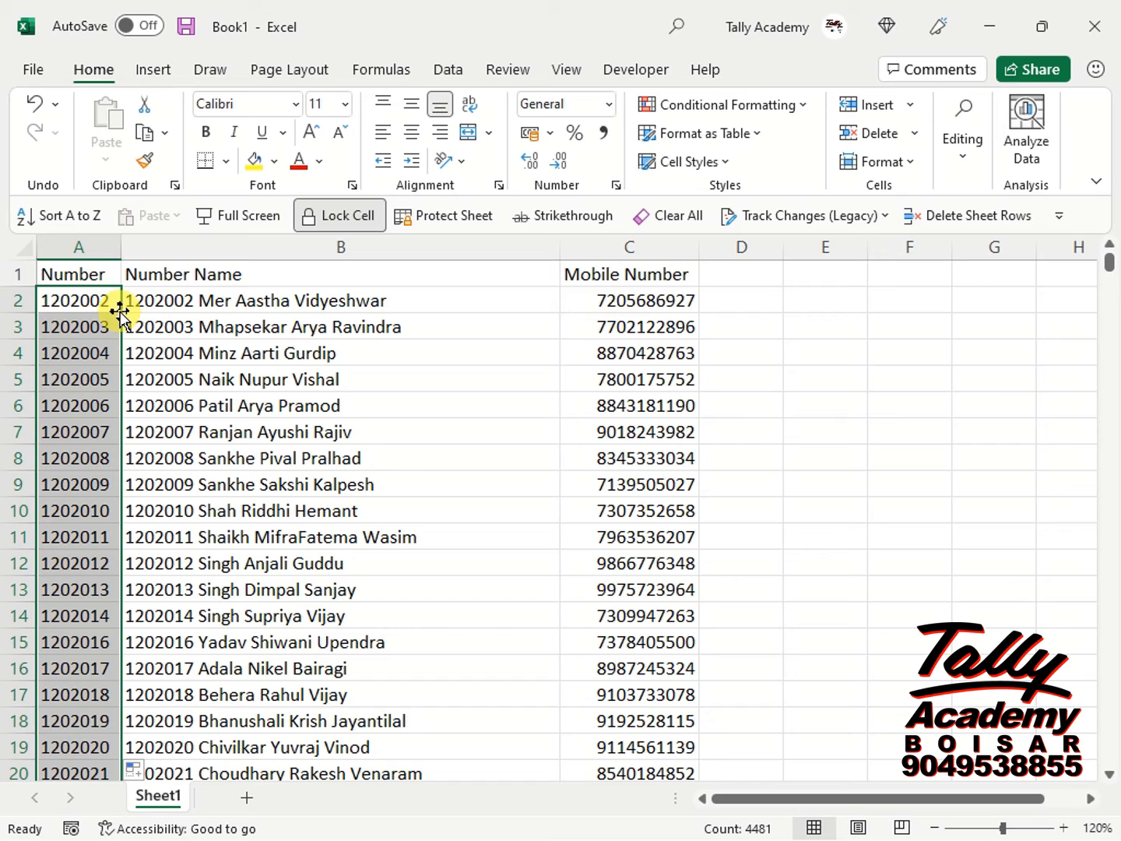
Replace the formulas in the Number column with their values and ignore the number-stored-as-text error.
key("ctrl+c")
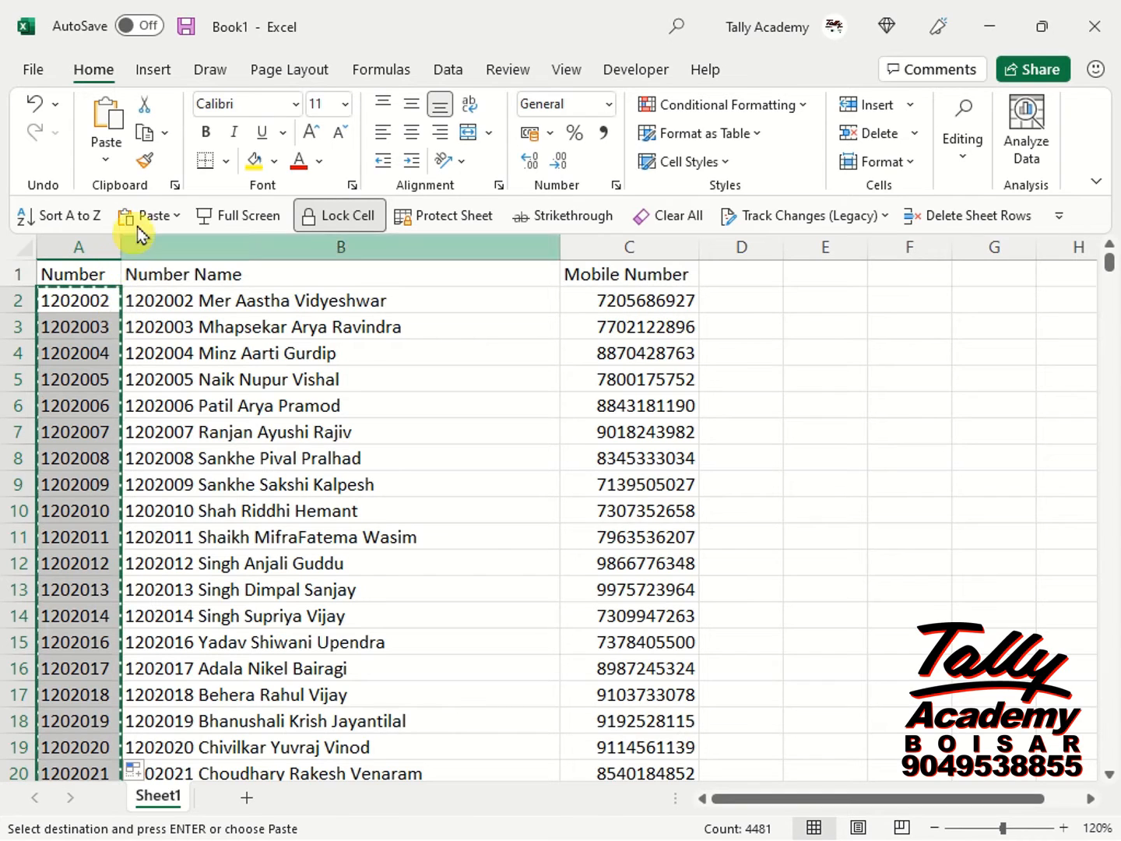
left_click(106, 163)
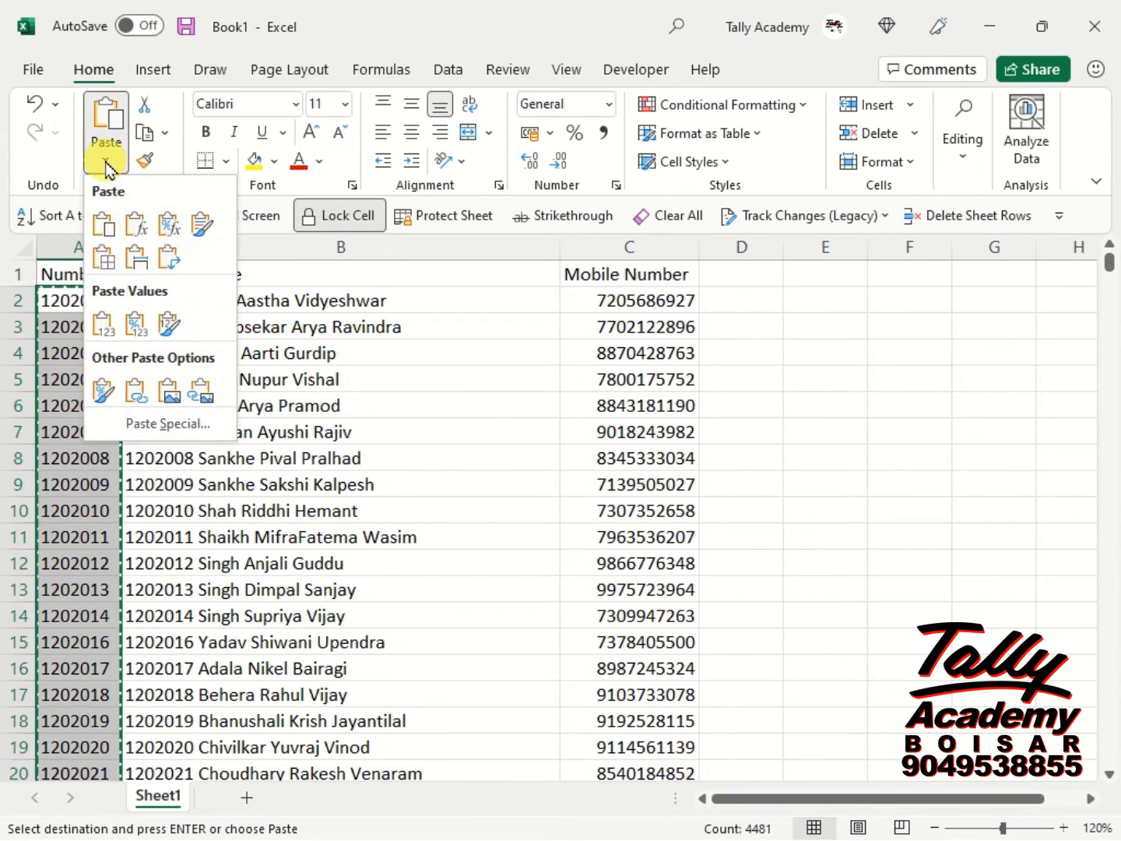
left_click(104, 337)
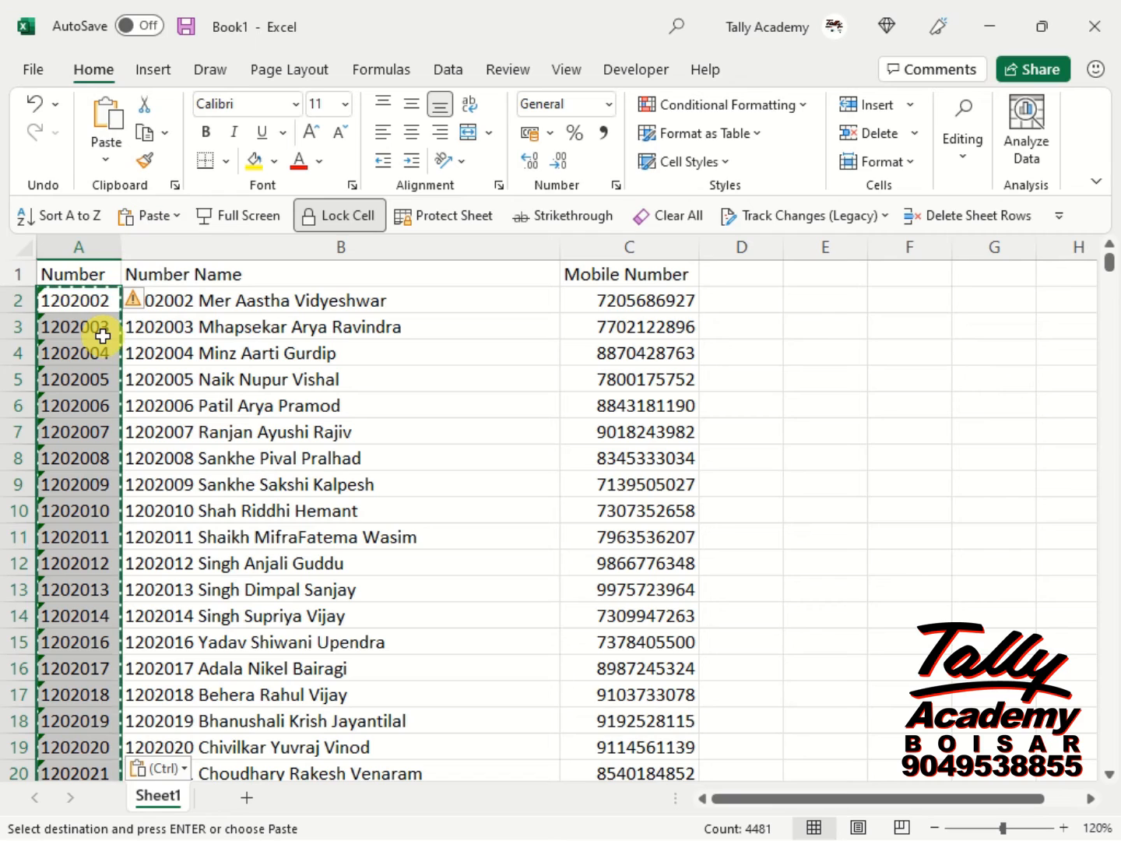
left_click(151, 302)
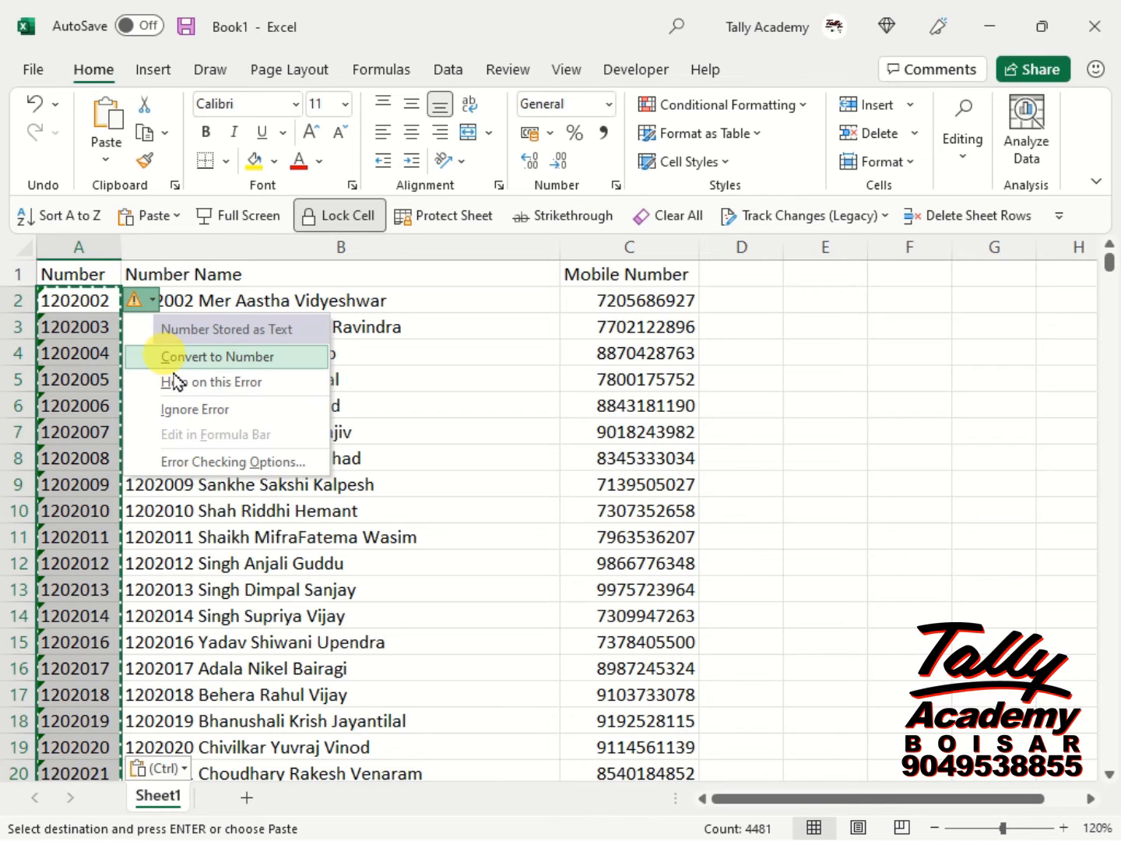
left_click(177, 417)
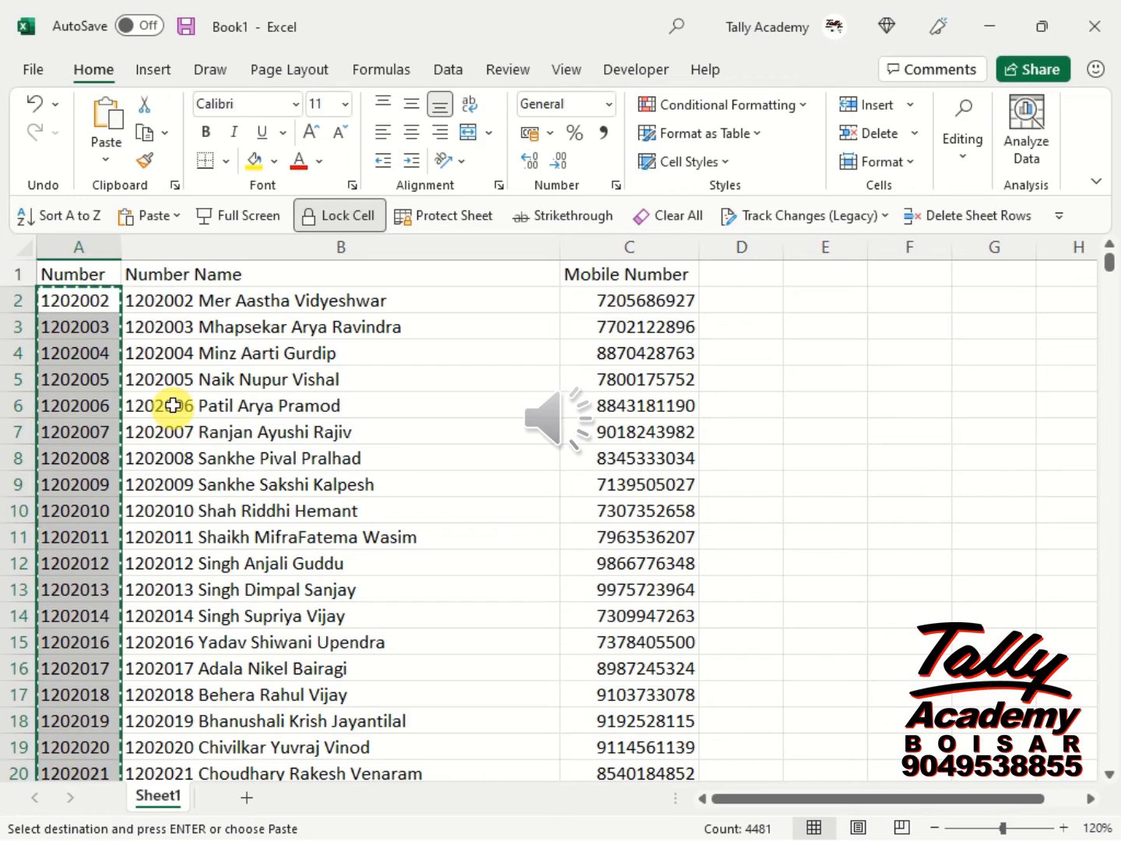
key("Escape")
Write =LEN(B2)-8 in D2 to calculate the name's length without the number and space.
left_click(746, 297)
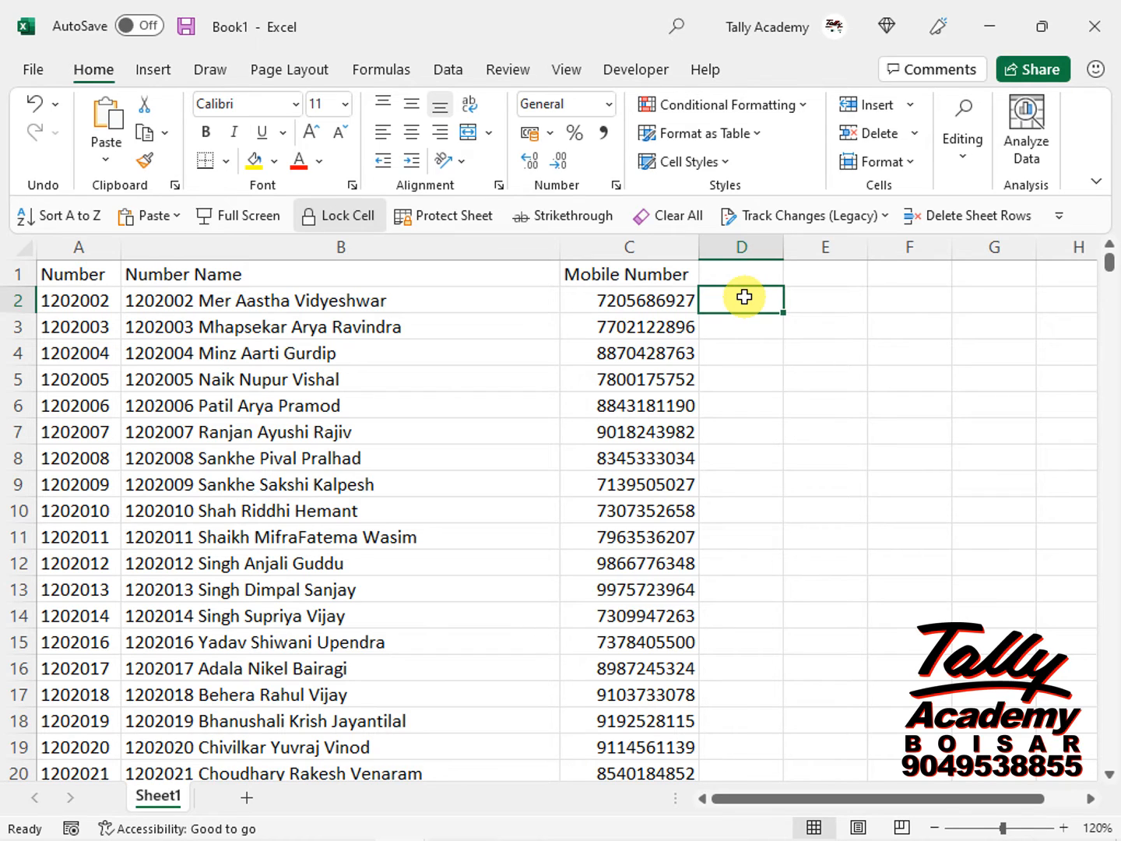
type("=LEN(")
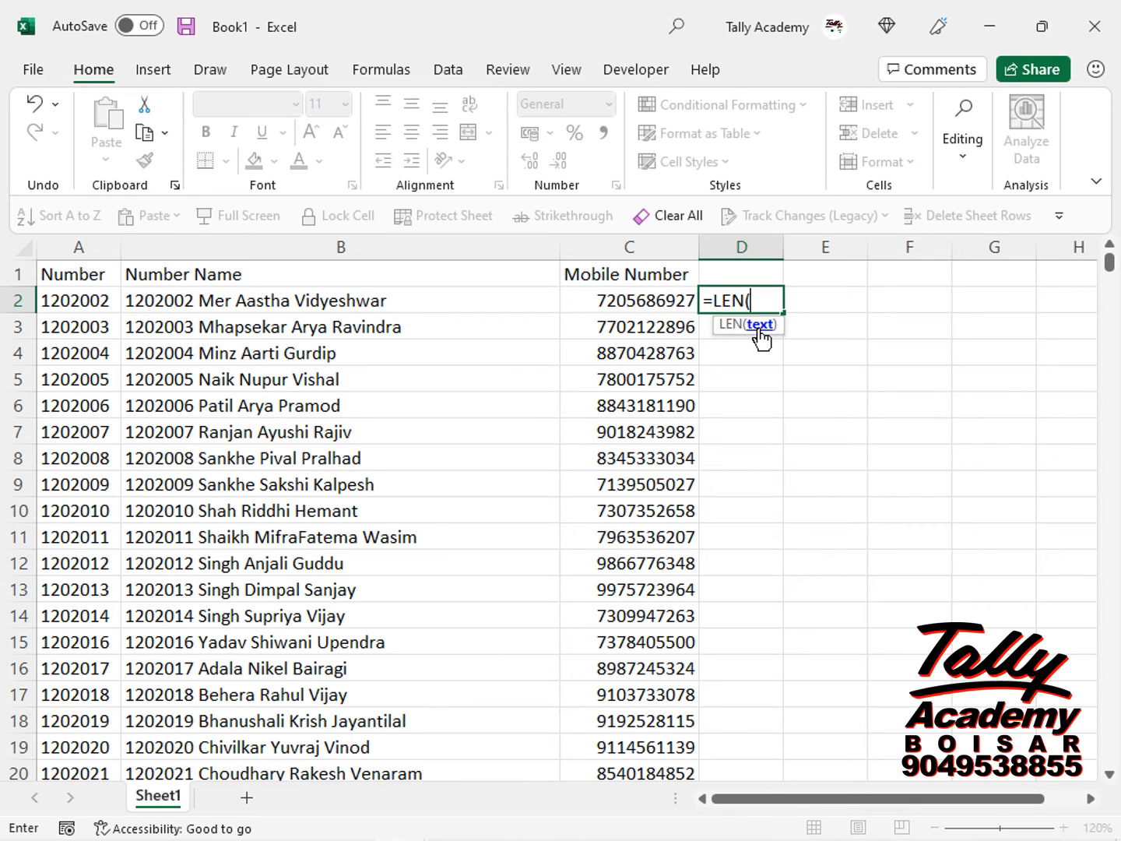
left_click(290, 301)
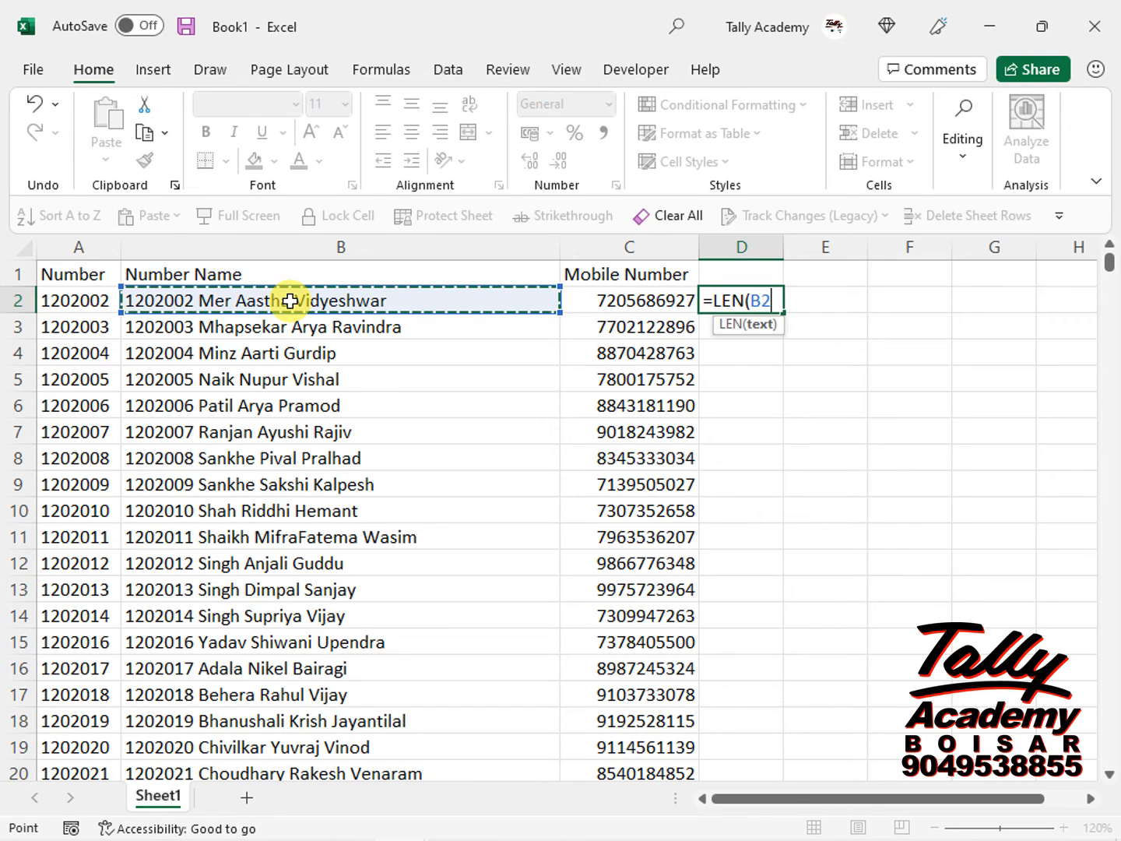
type(")")
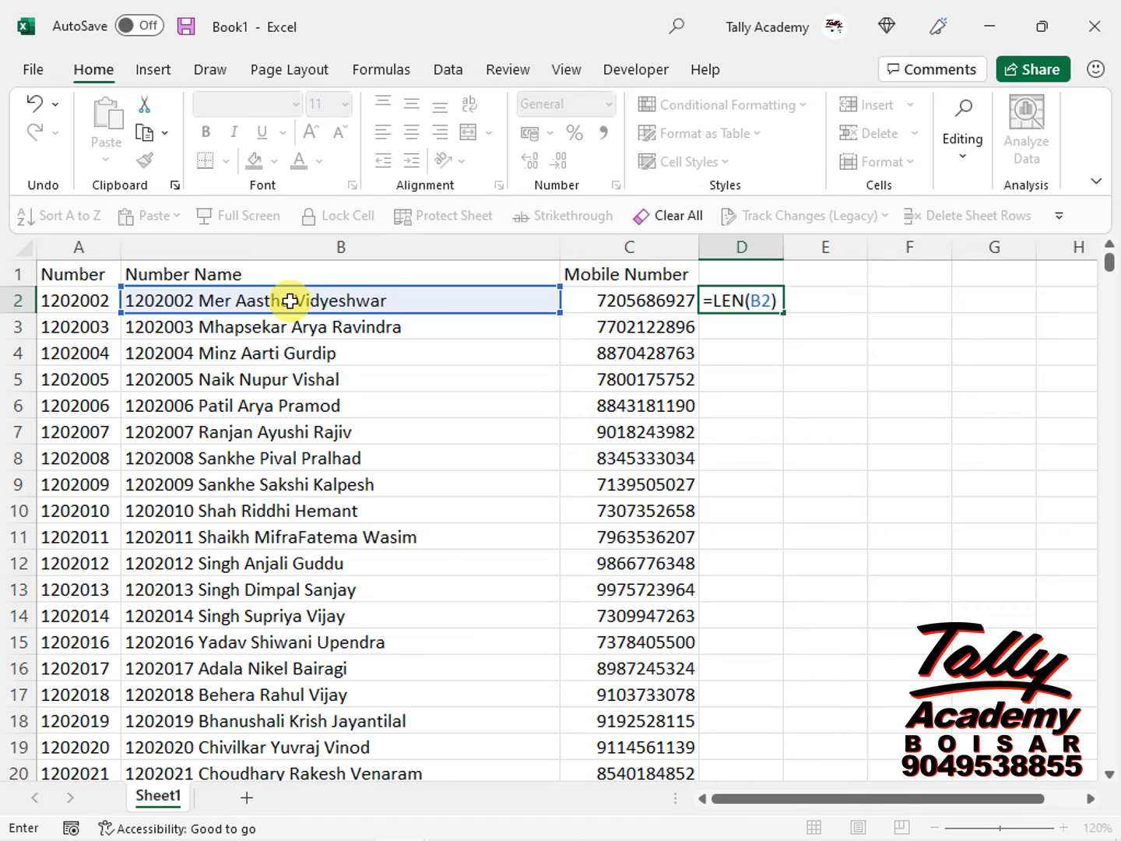
type("-8")
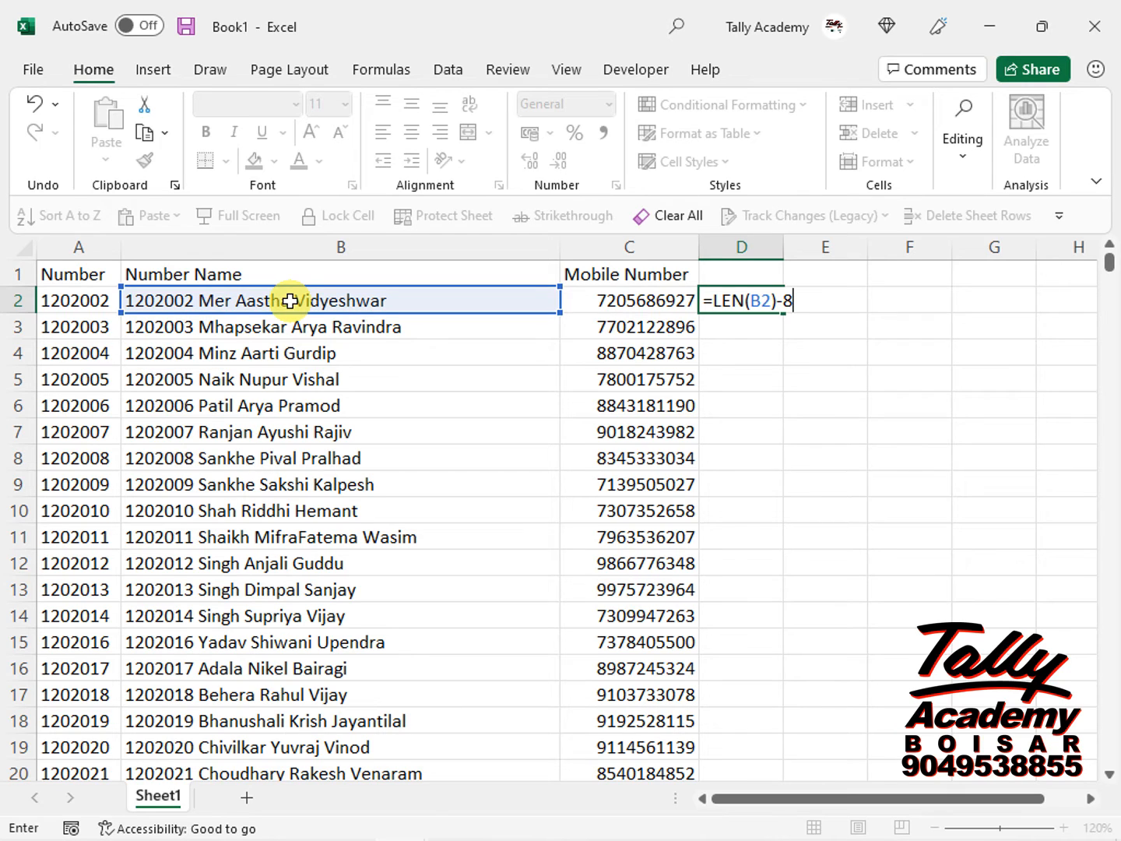
Extend the D2 formula to =RIGHT(B2,LEN(B2)-8) and fill it down column D for all records.
left_click(712, 302)
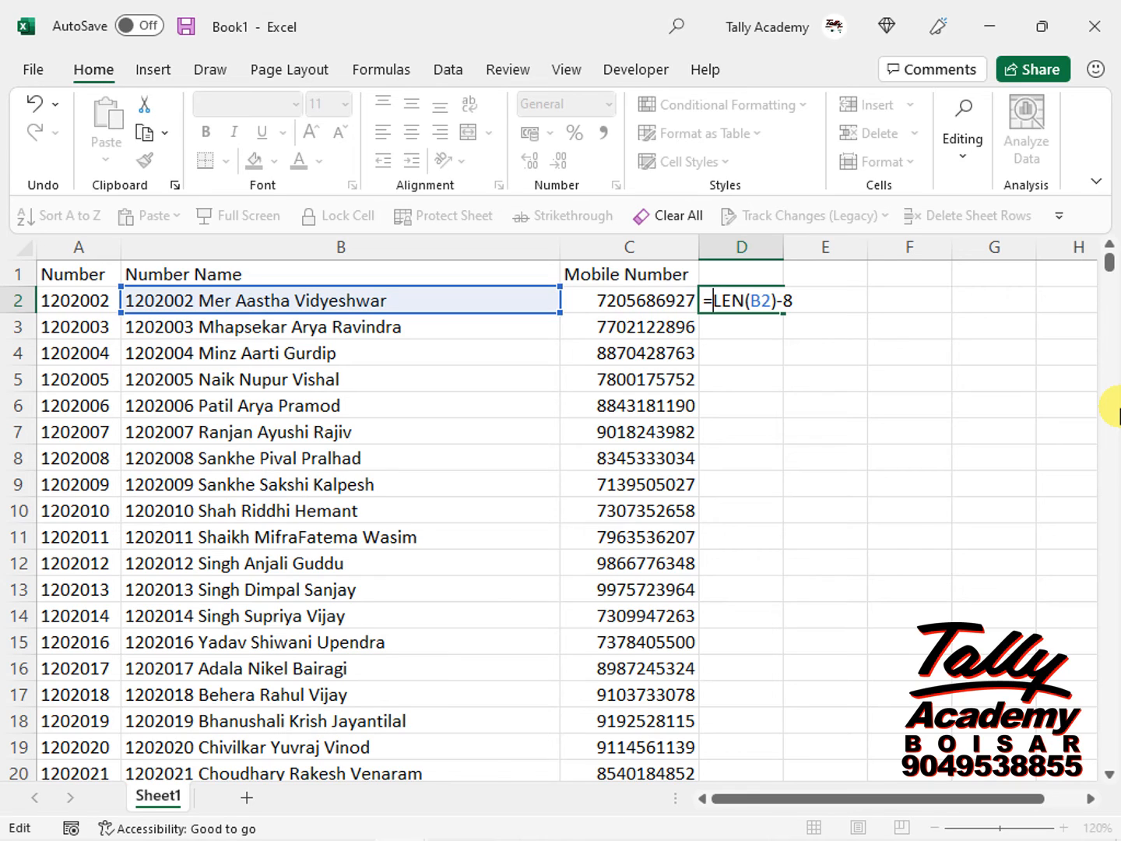
type("RIGHT(")
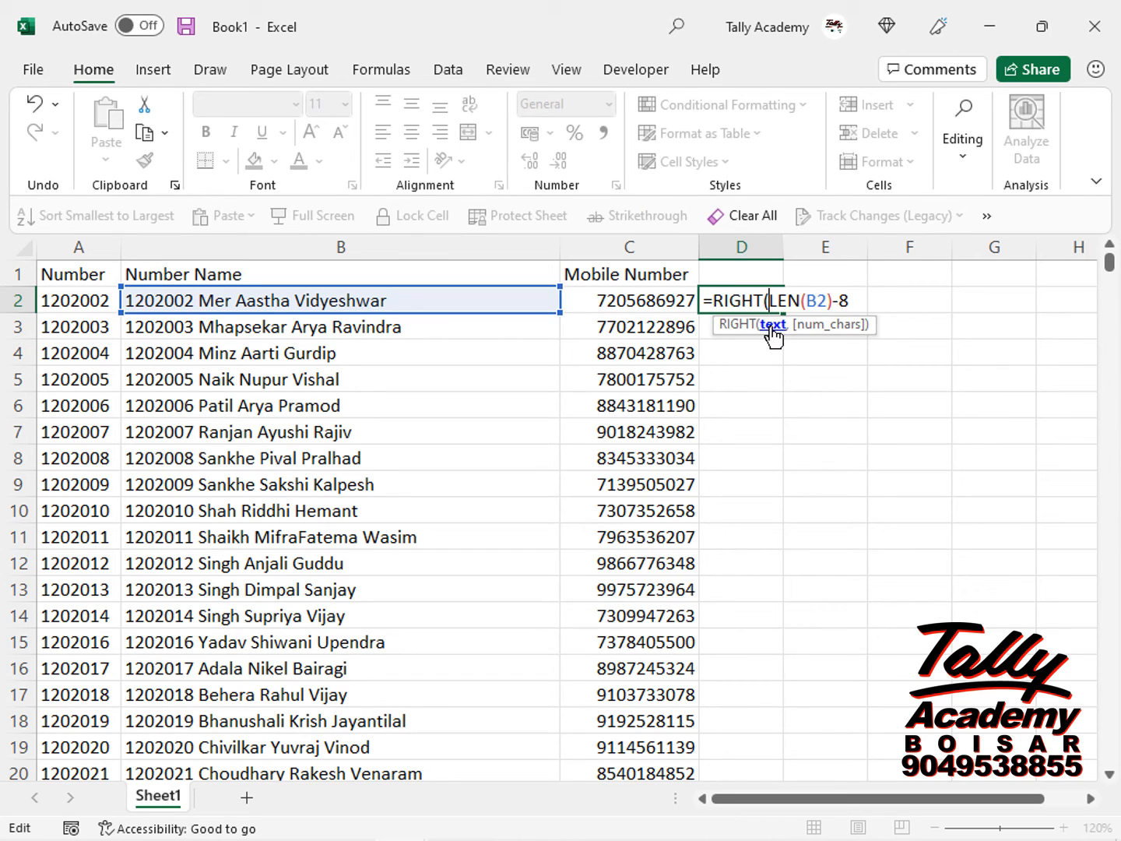
left_click(402, 300)
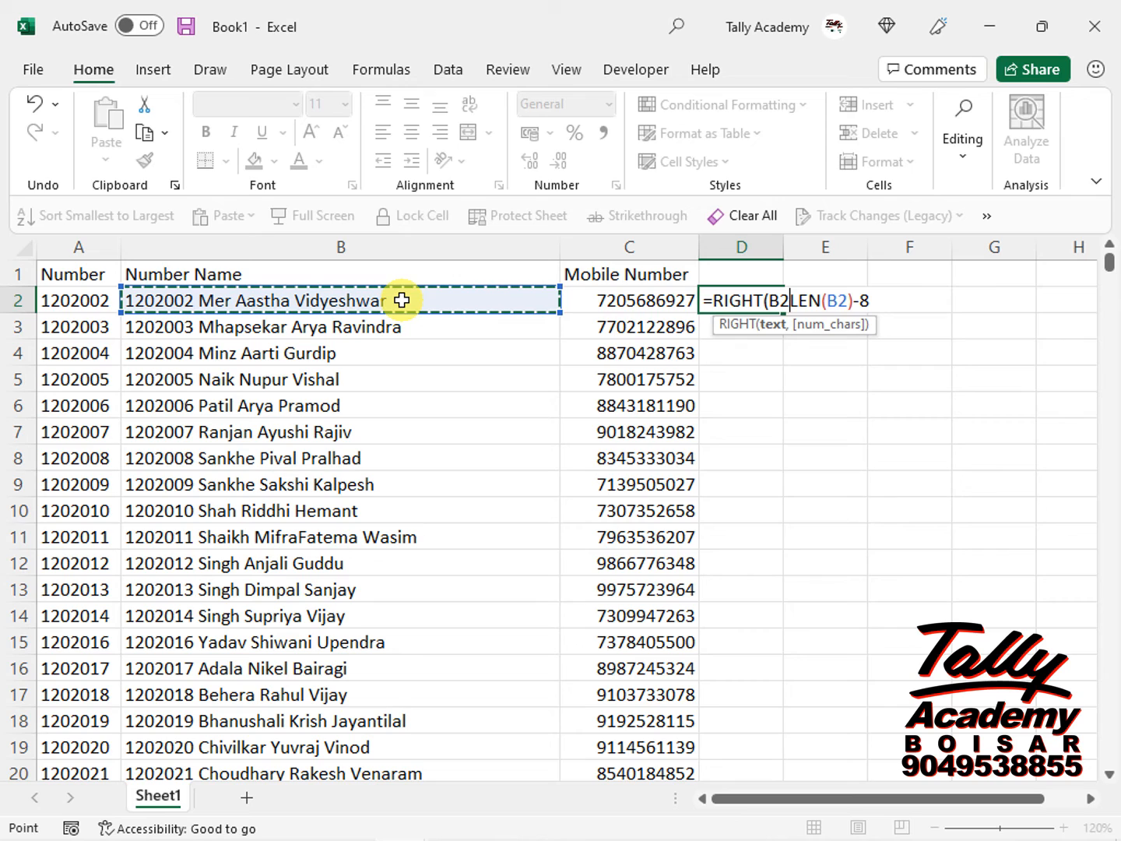
type(",")
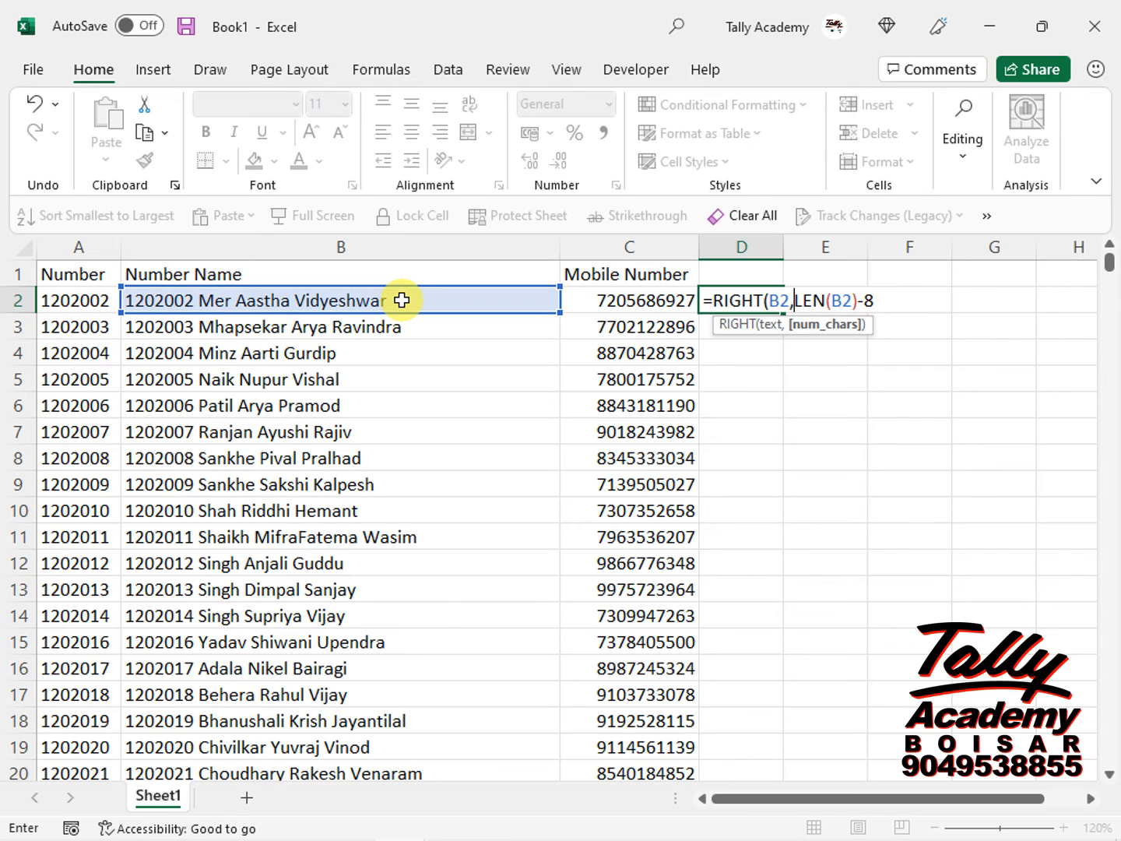
left_click(887, 302)
type(")")
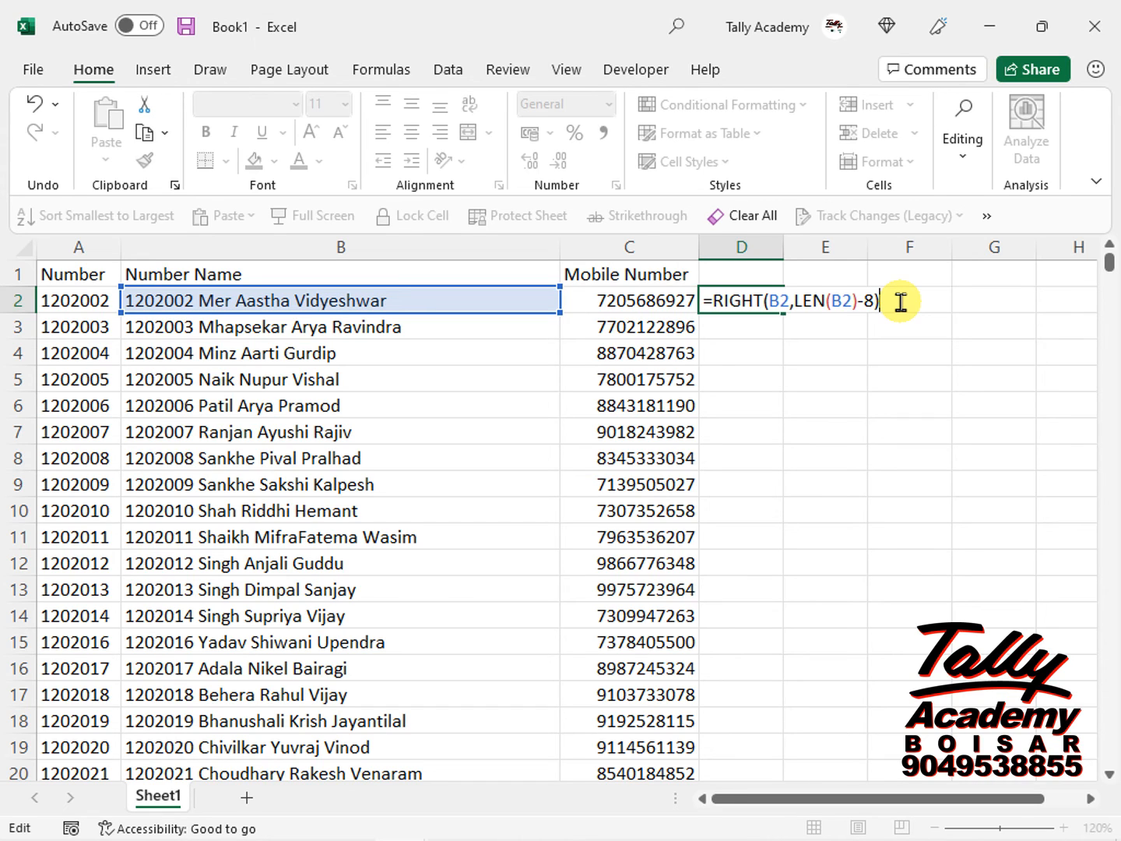
key("ctrl+Return")
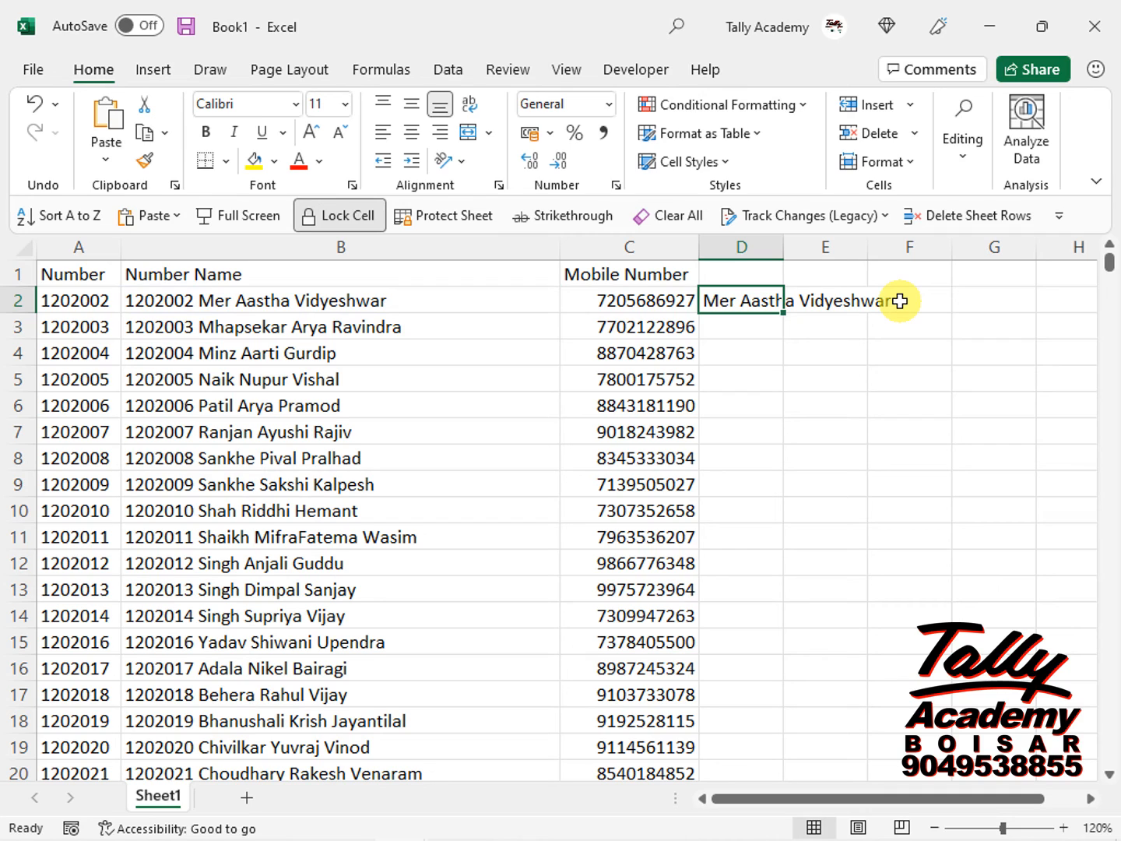
double_click(782, 312)
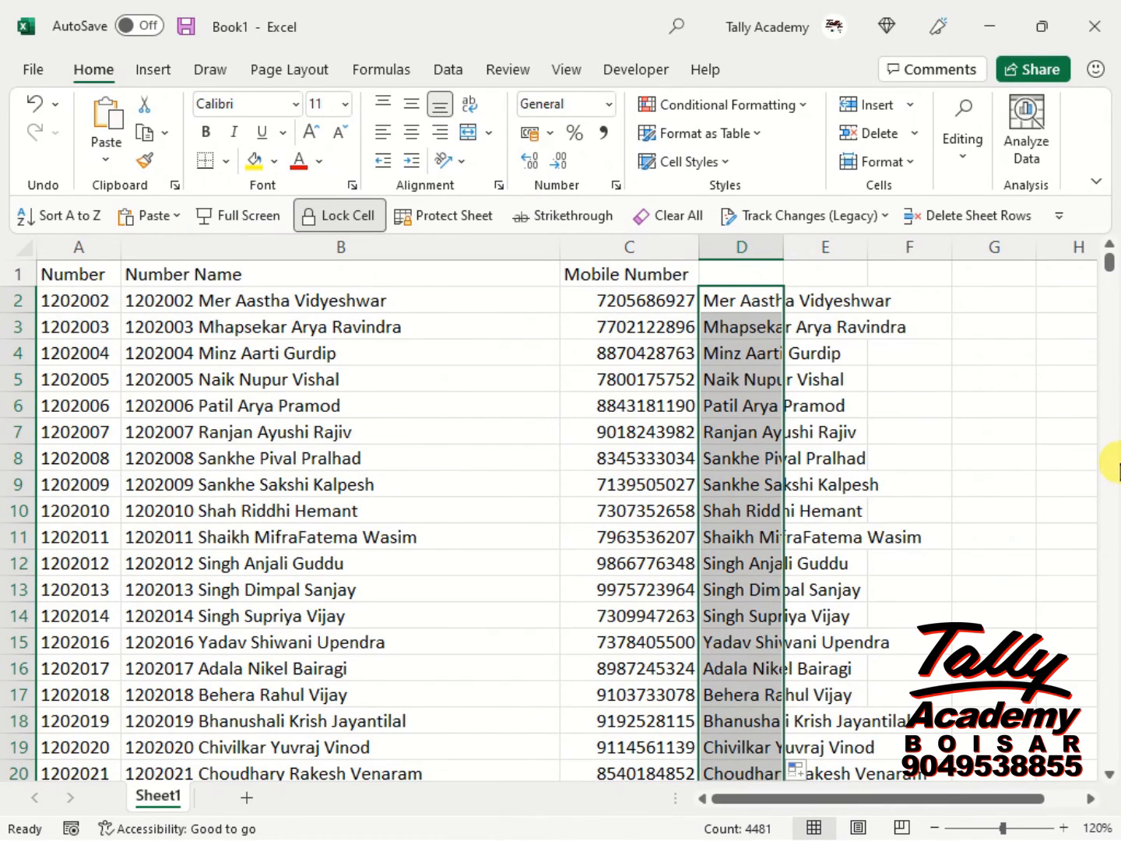
Copy the extracted names from column D and paste them as values over the Number Name entries starting at B2.
key("ctrl+c")
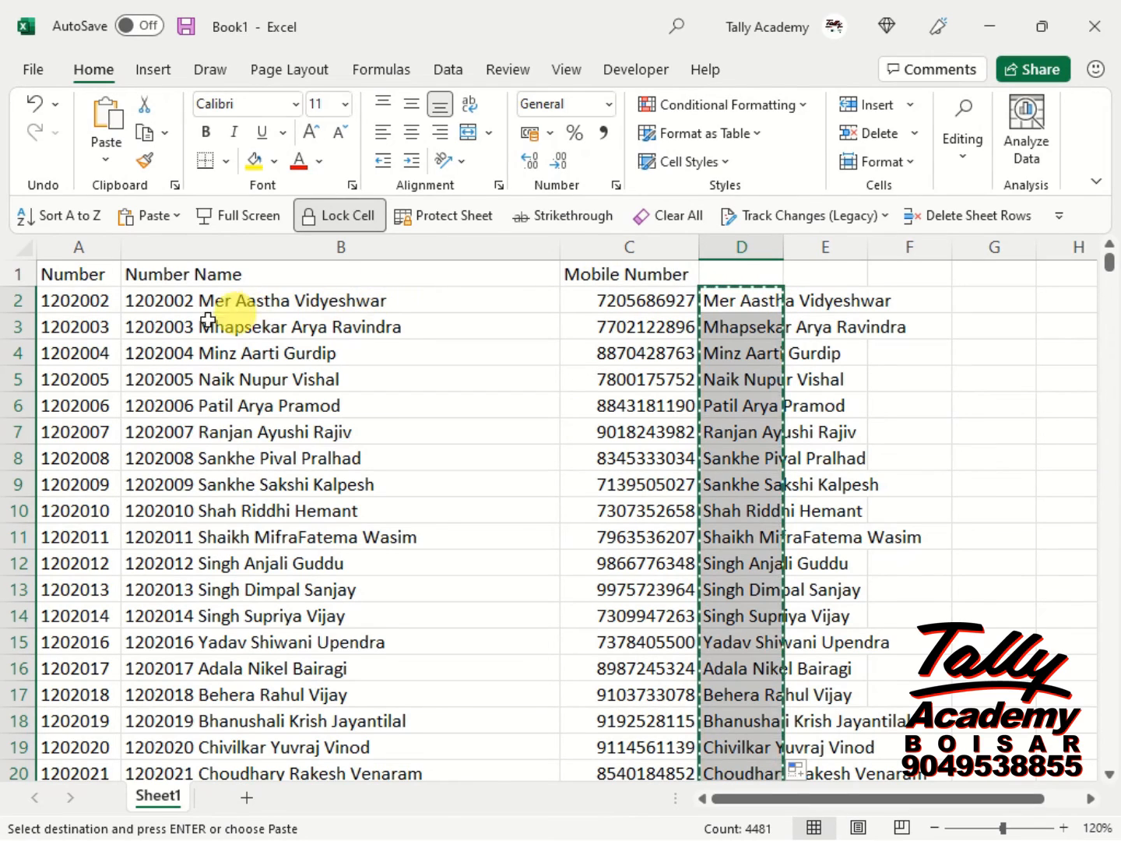
left_click(158, 311)
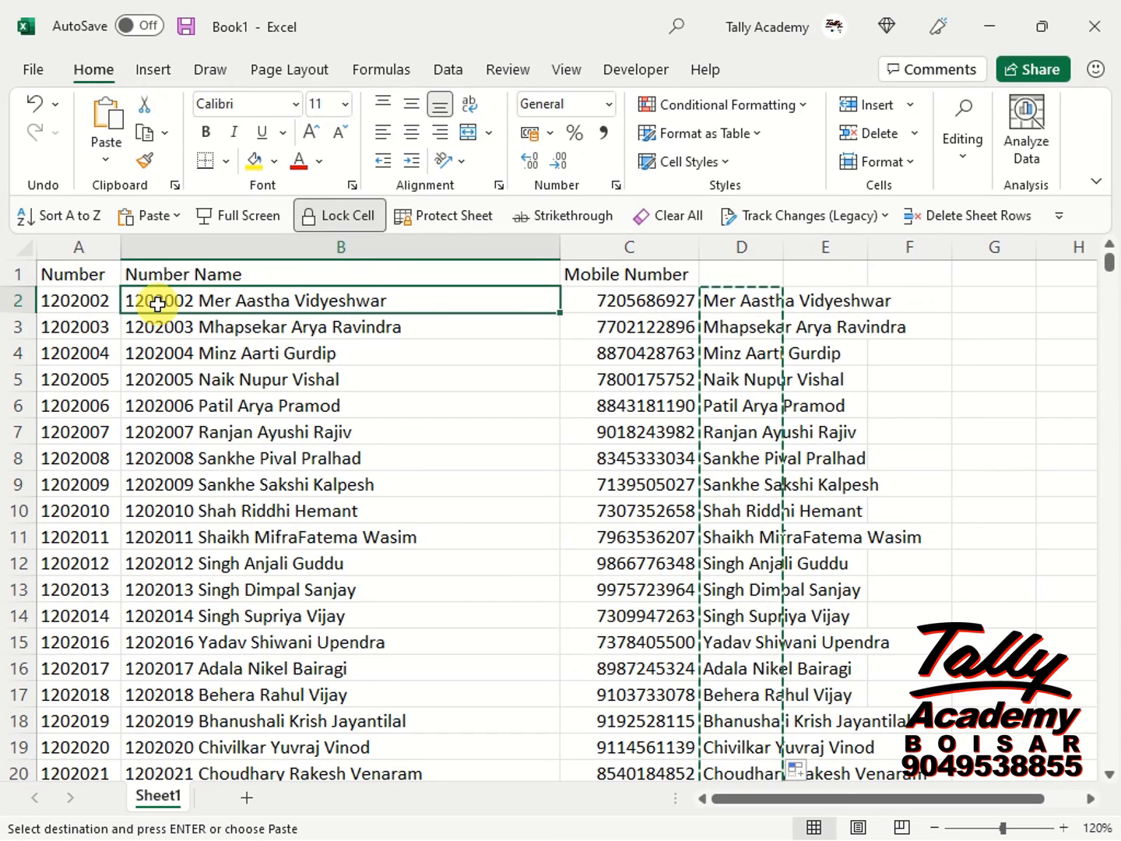
left_click(108, 148)
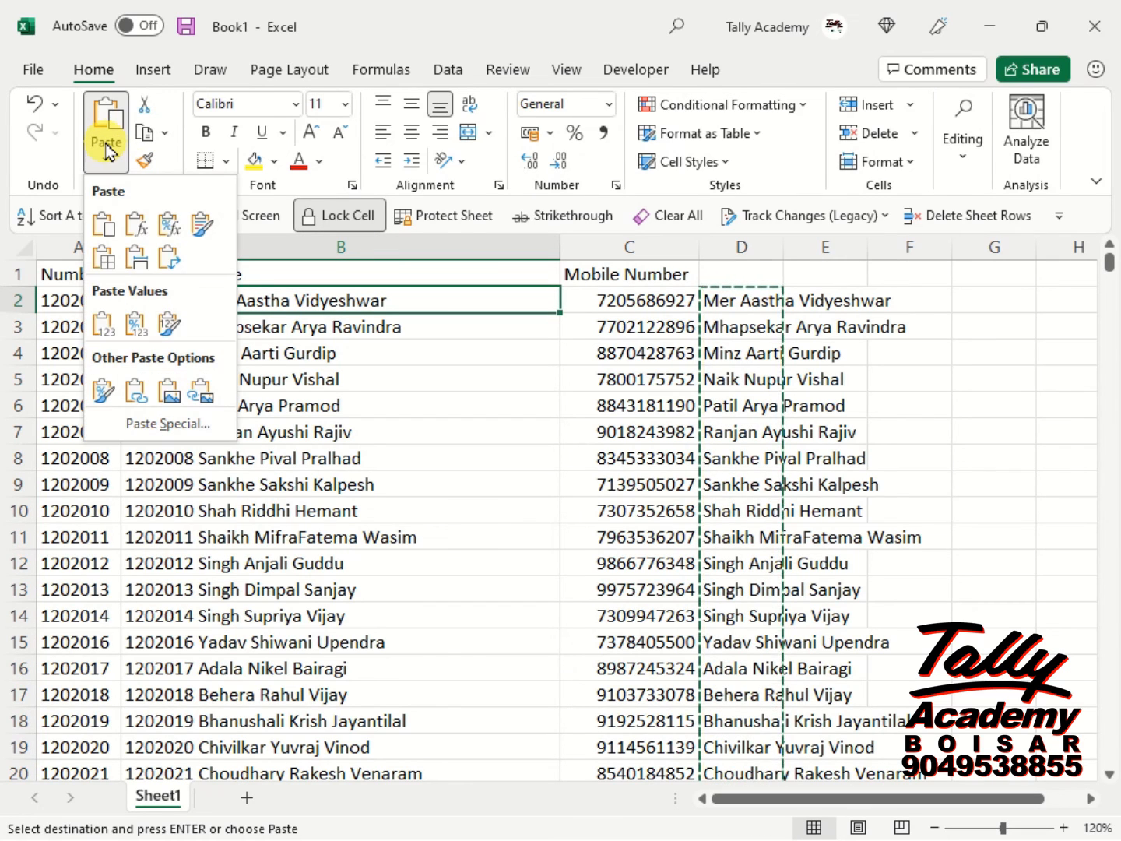
left_click(108, 334)
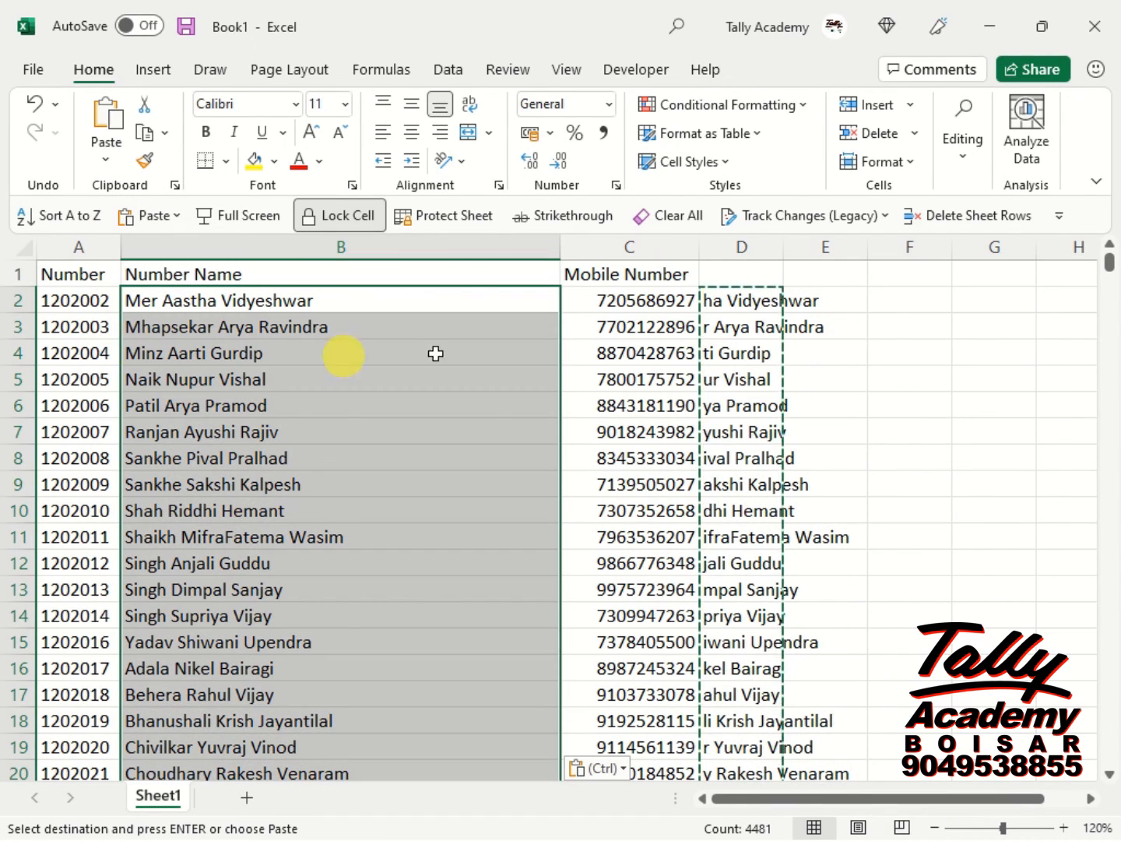
Delete the helper column D that holds the RIGHT formulas.
left_click(746, 246)
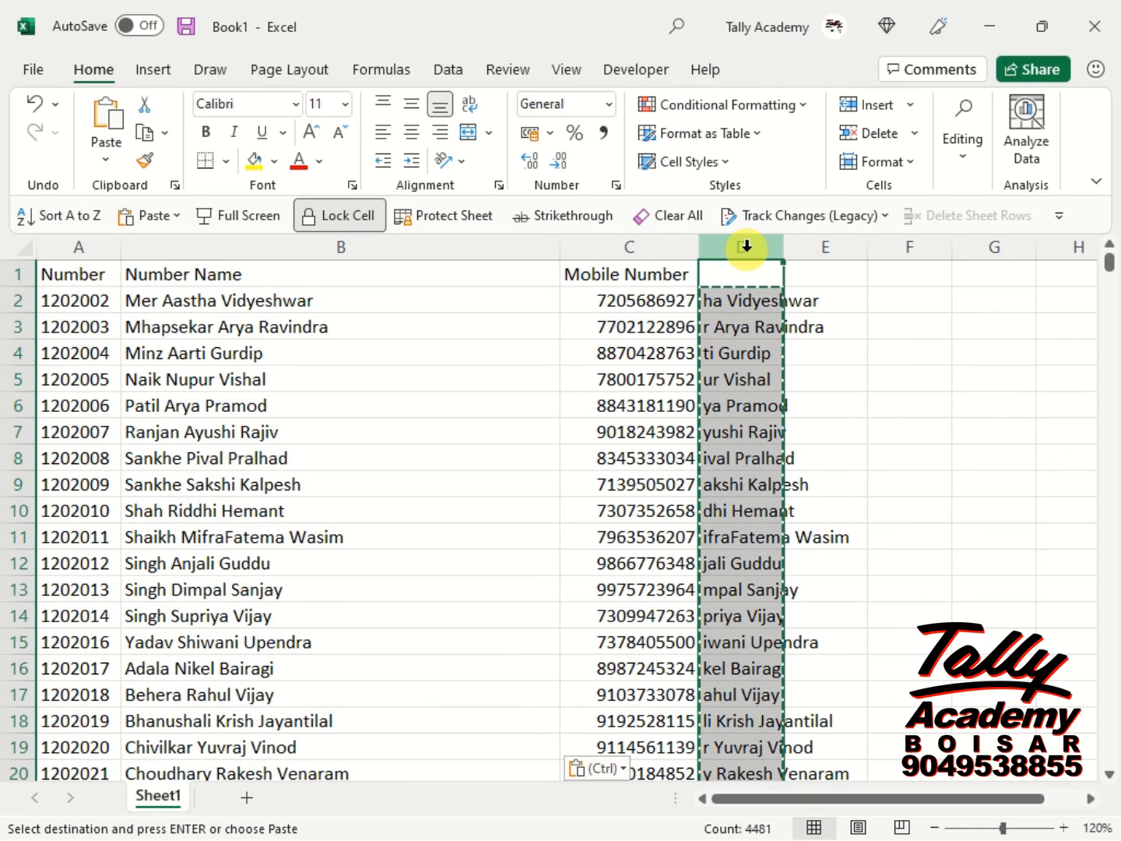
right_click(744, 248)
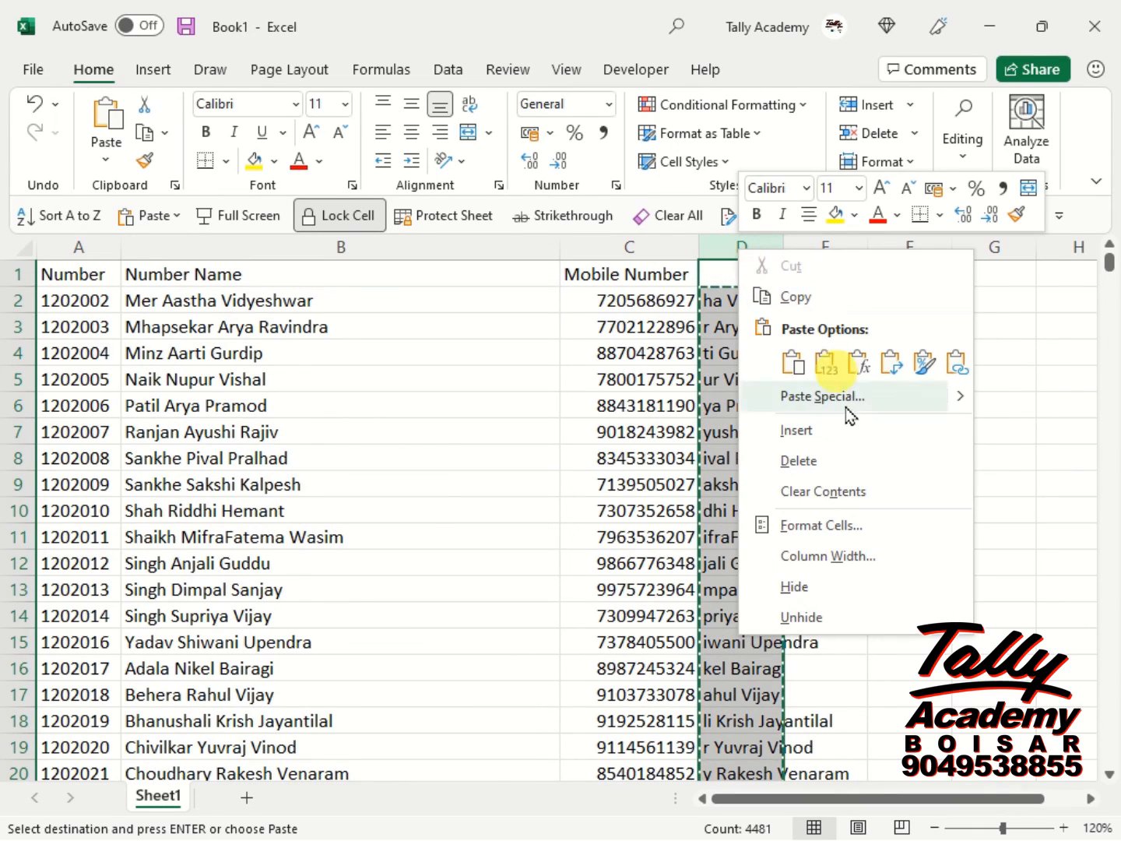
left_click(803, 461)
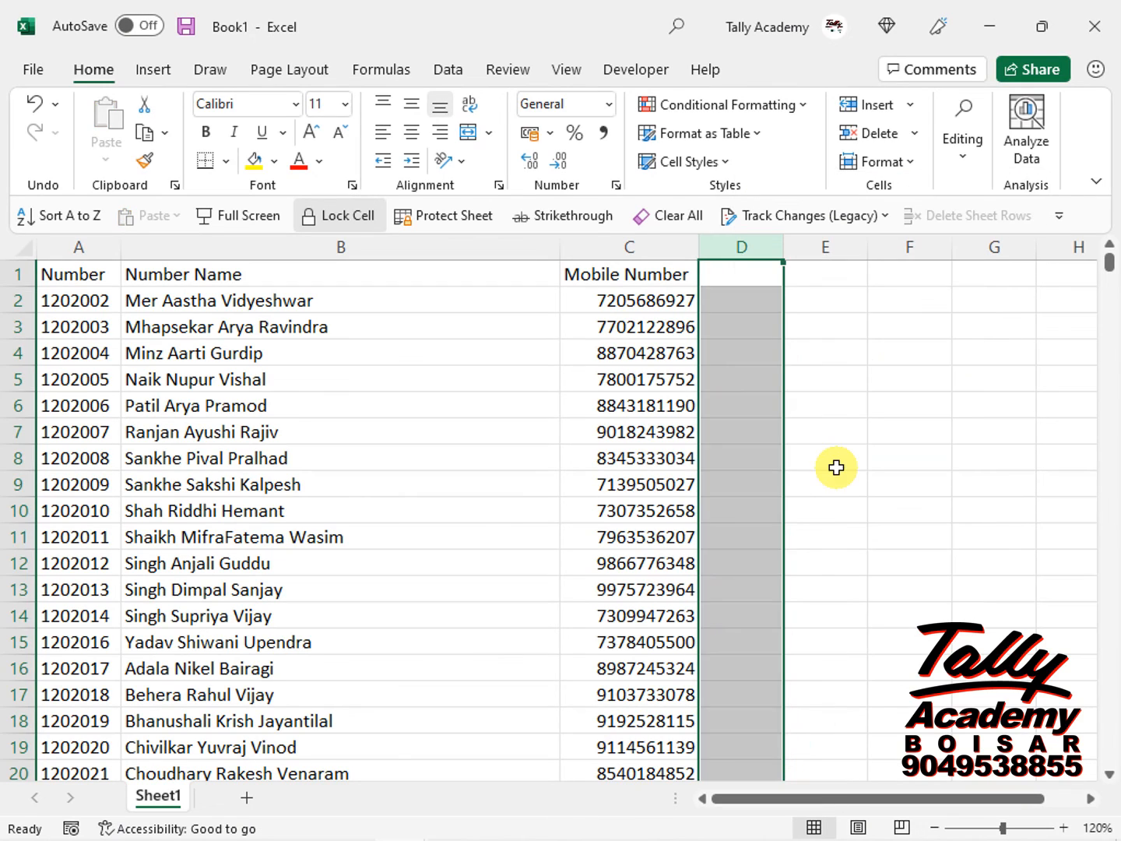
left_click(836, 468)
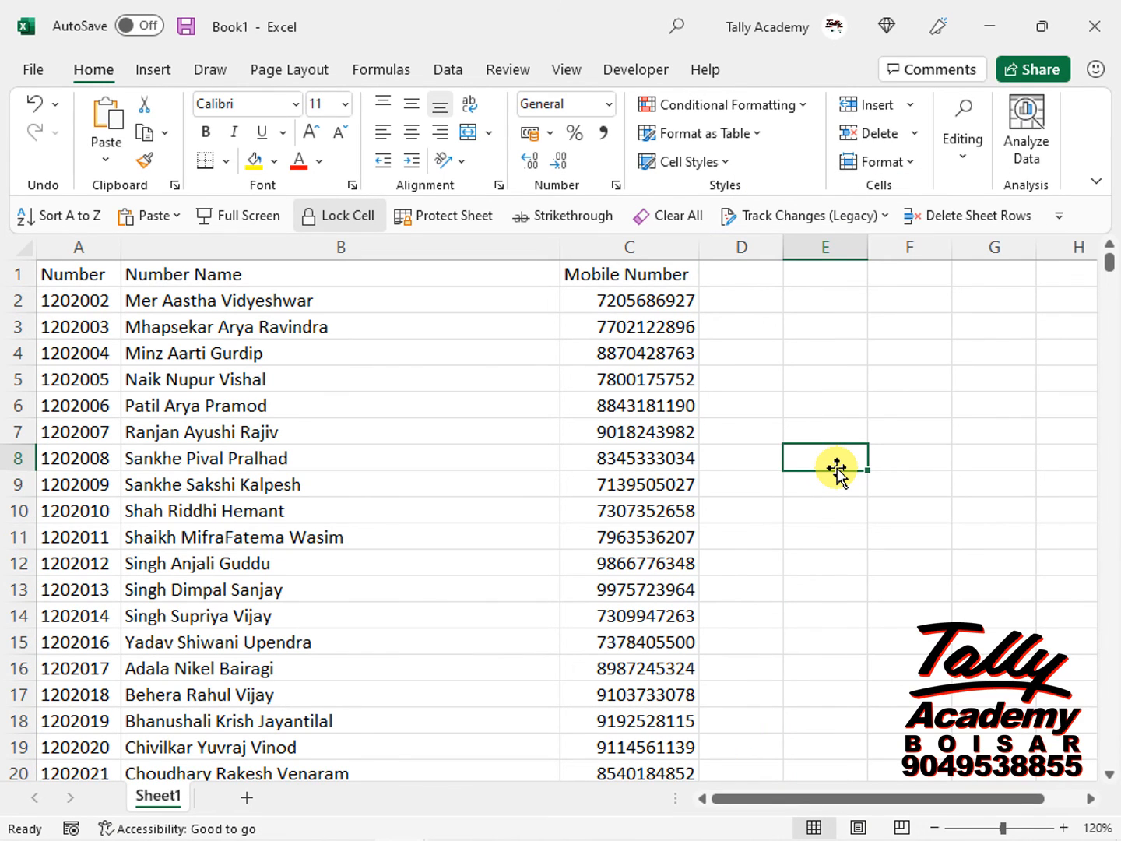